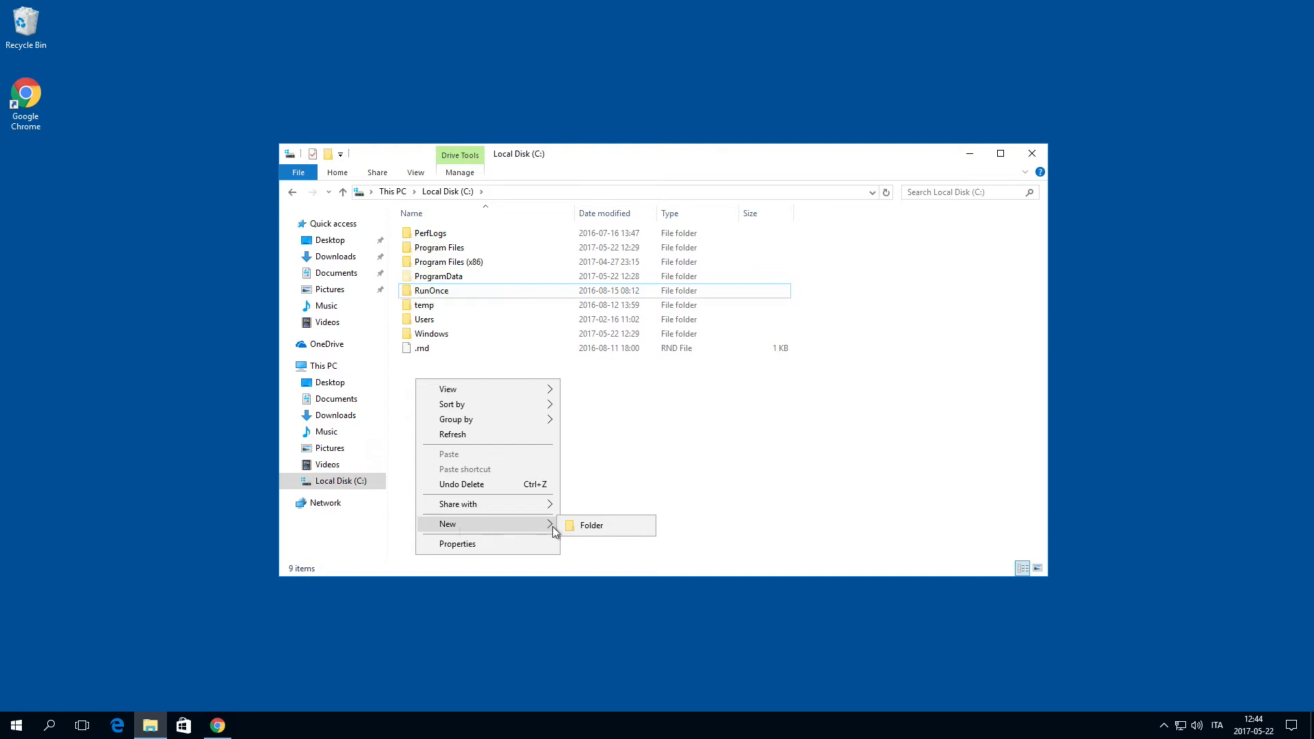
Step: Create a folder named Qlik Share on the C: drive and share it on the network with Everyone
{"action": "type", "text": "Qlik Share"}
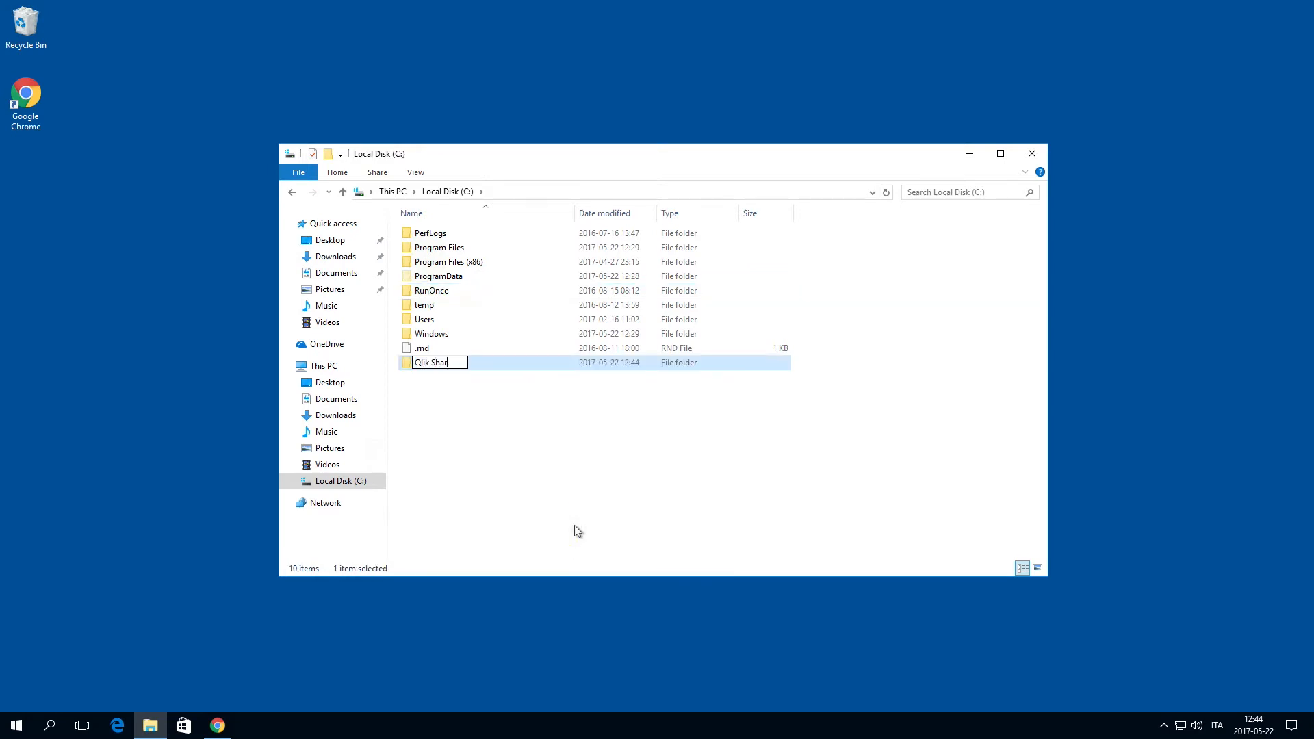
{"action": "key", "text": "Return"}
{"action": "left_click", "coordinate": [409, 364]}
{"action": "right_click", "coordinate": [408, 362]}
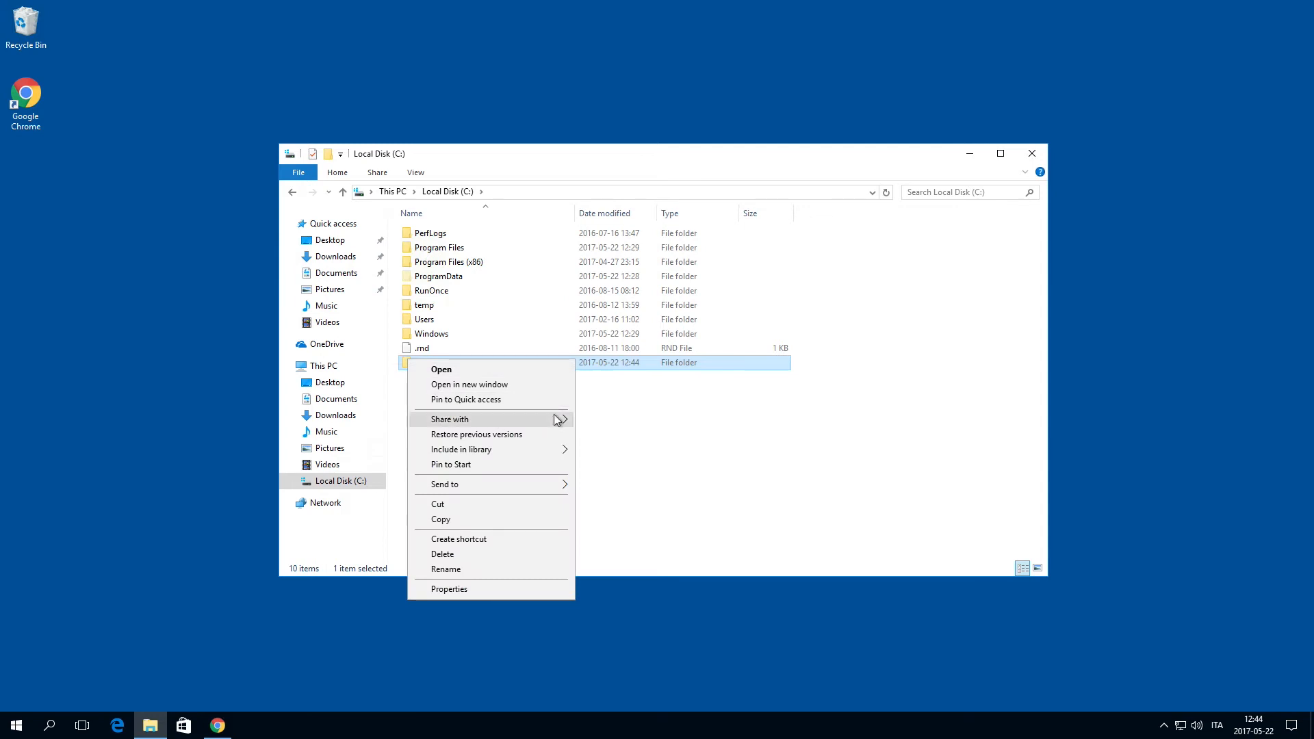
{"action": "mouse_move", "coordinate": [556, 420]}
{"action": "left_click", "coordinate": [605, 435]}
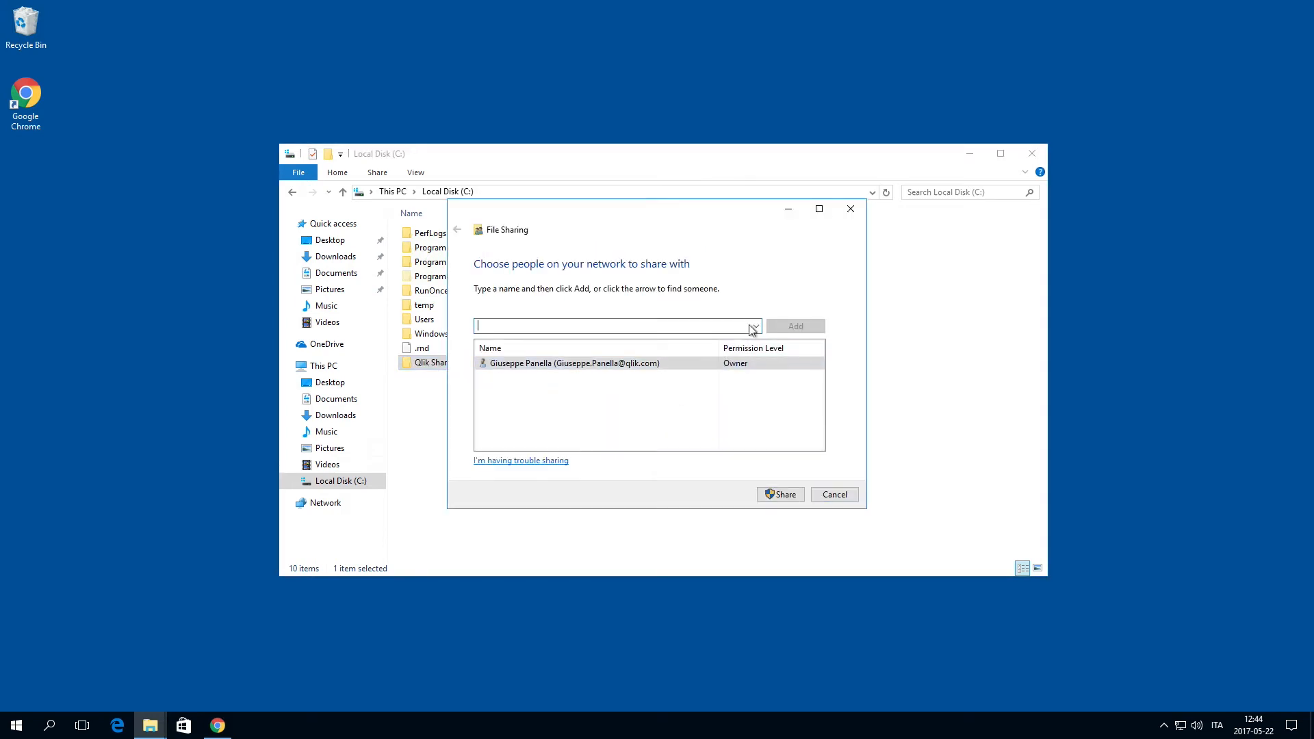
{"action": "left_click", "coordinate": [756, 326]}
{"action": "left_click", "coordinate": [707, 340]}
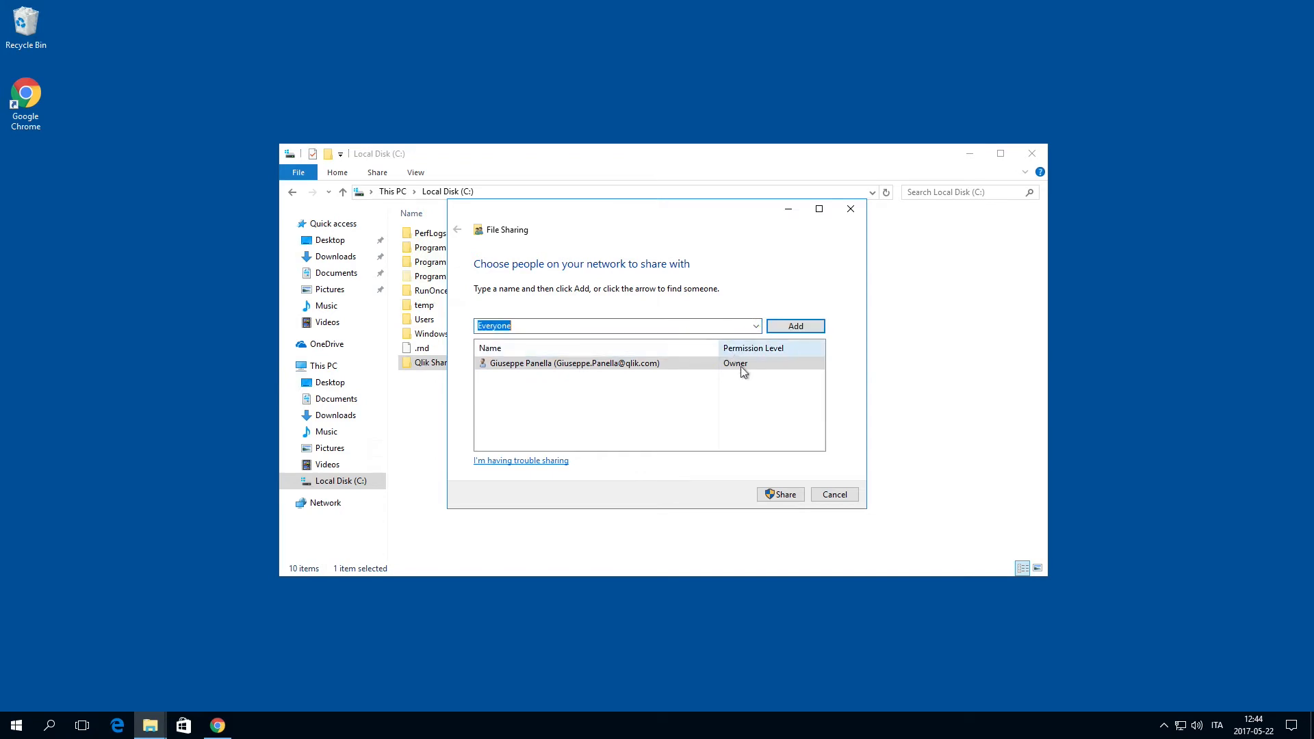
{"action": "left_click", "coordinate": [783, 490]}
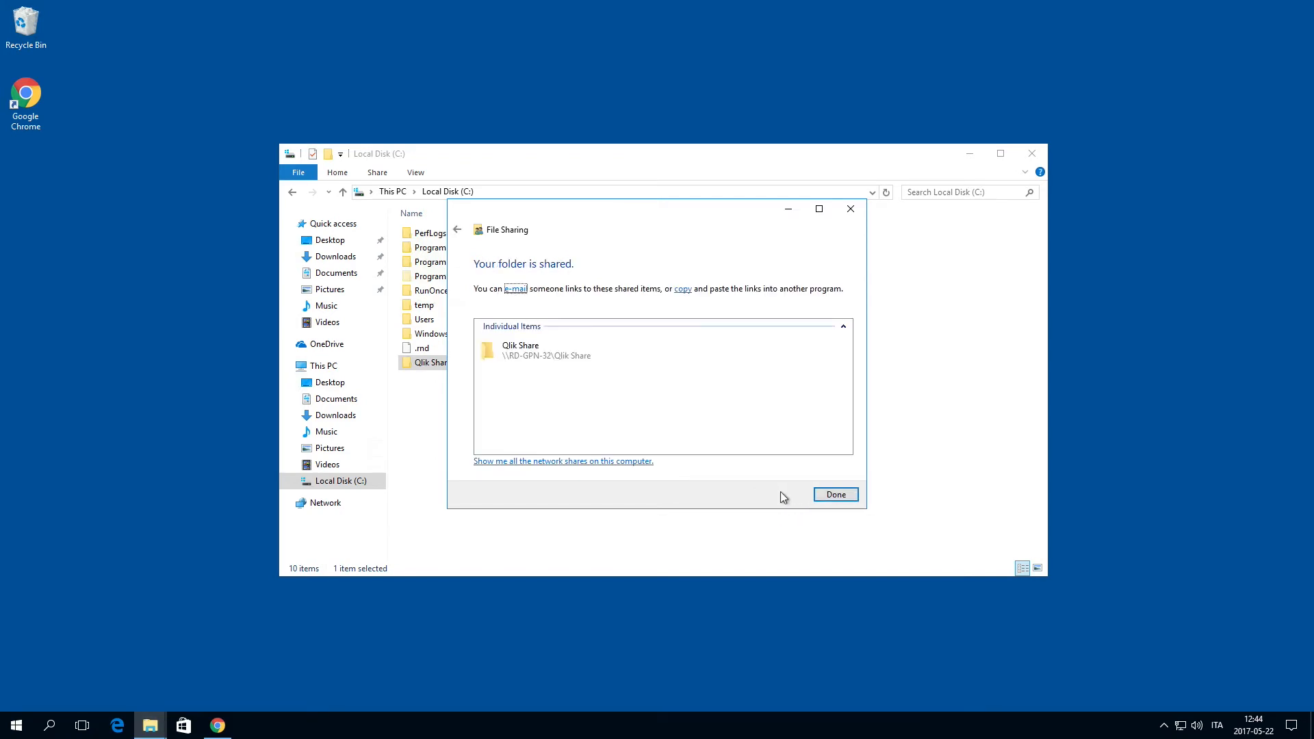
{"action": "left_click", "coordinate": [836, 495]}
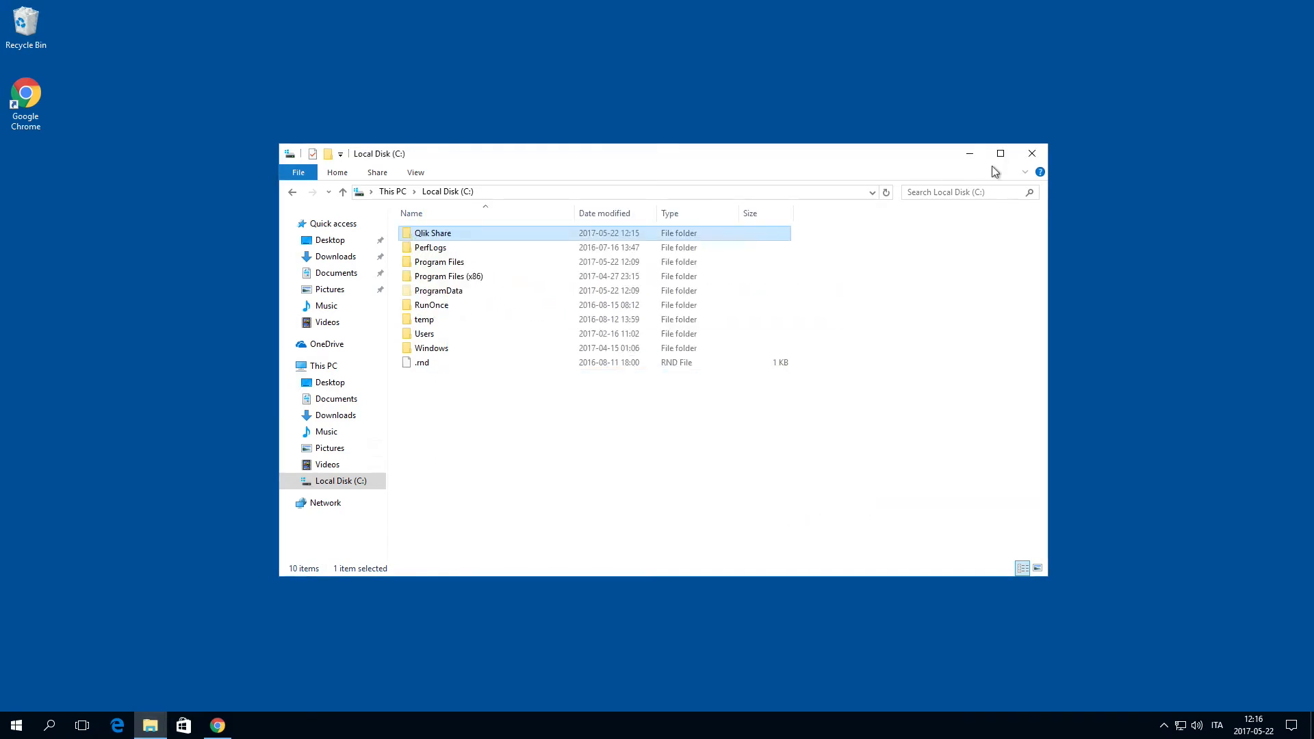
Step: Launch Qli_Sense_setup from the Downloads folder and close the open file windows
{"action": "left_click", "coordinate": [1033, 154]}
{"action": "left_click", "coordinate": [15, 724]}
{"action": "left_click", "coordinate": [86, 414]}
{"action": "left_click", "coordinate": [329, 259]}
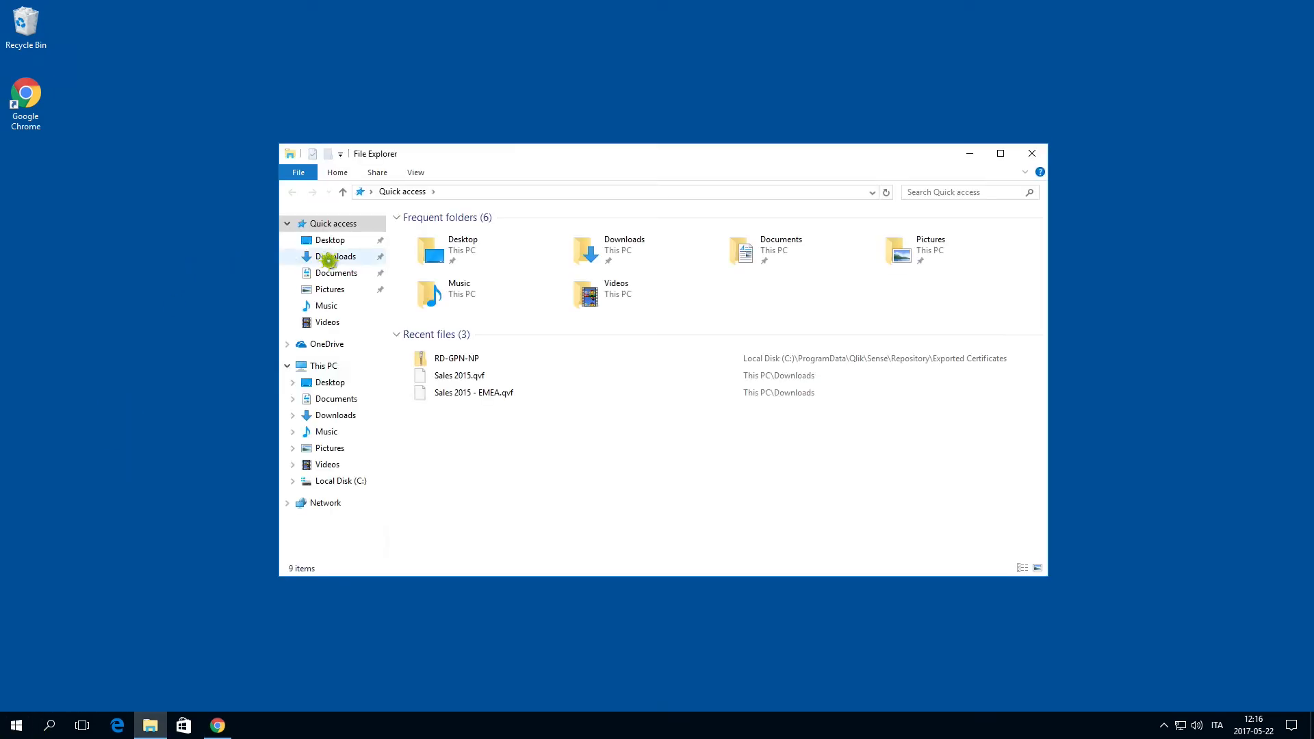
{"action": "double_click", "coordinate": [442, 250]}
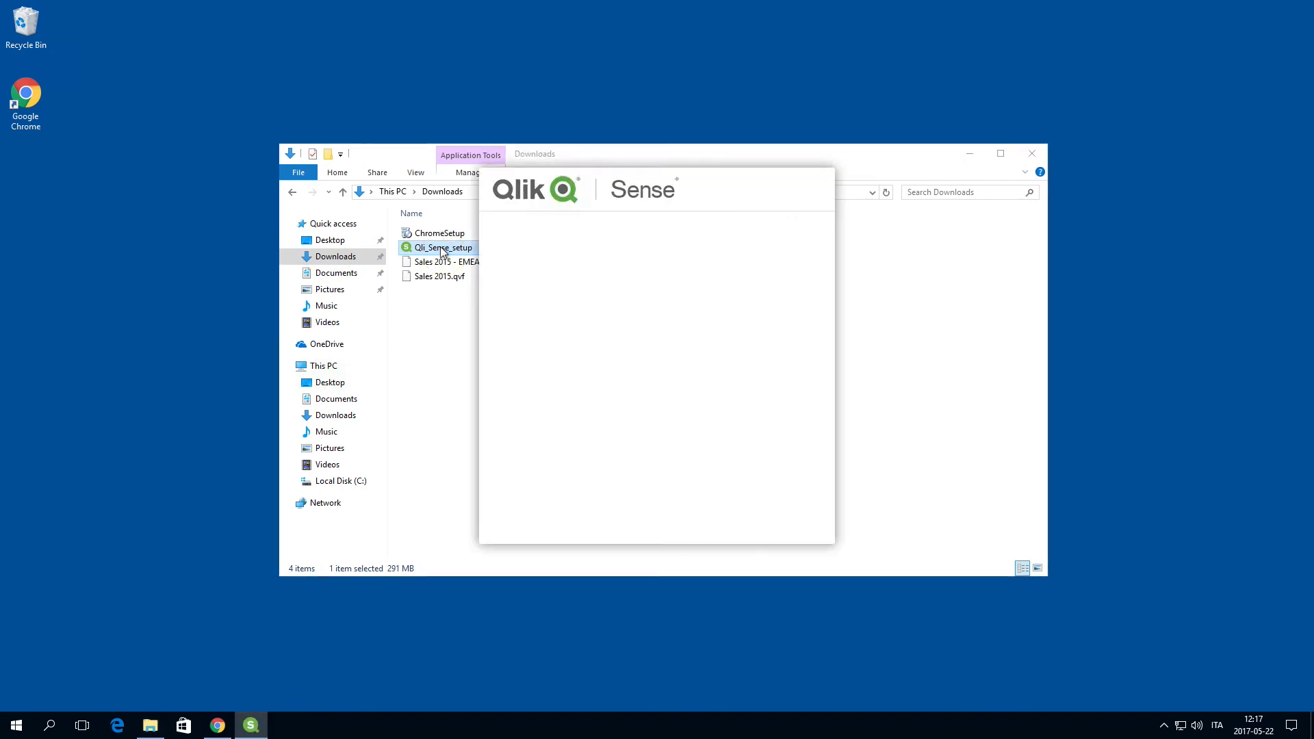
{"action": "left_click", "coordinate": [1032, 155]}
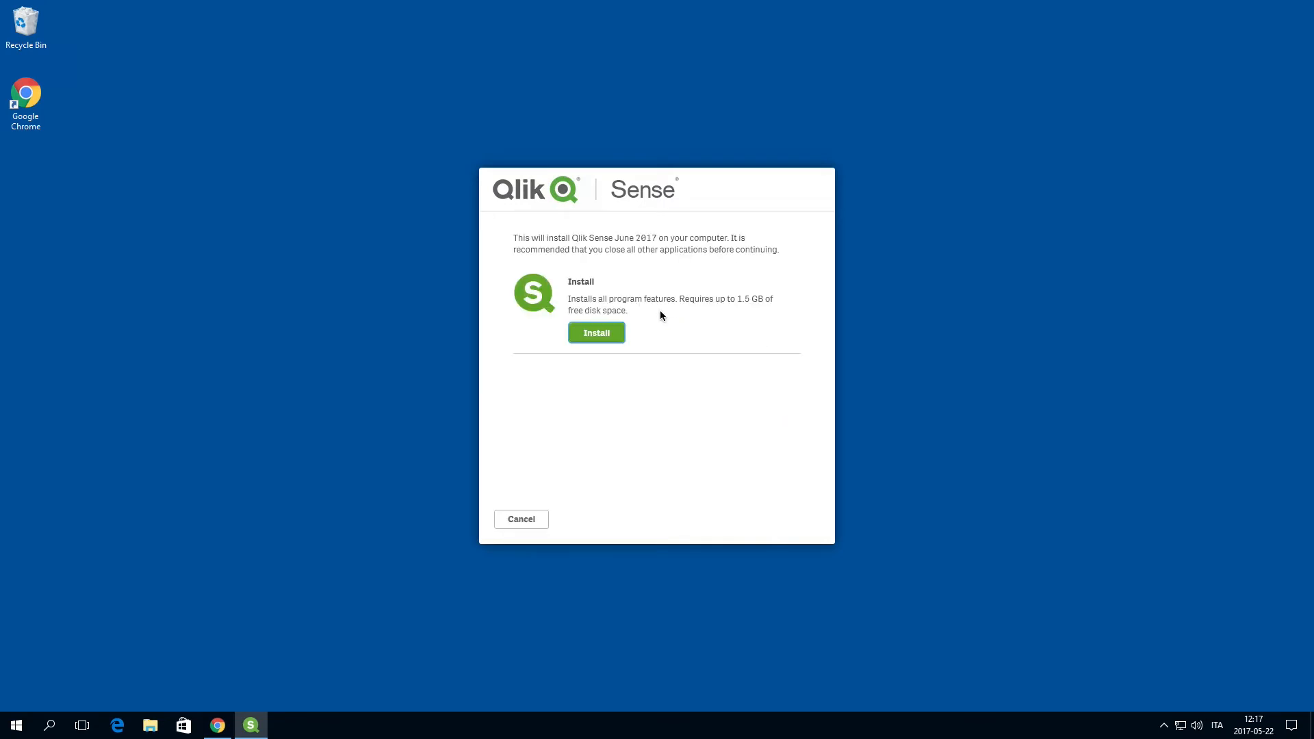
Step: Start the Qlik Sense installation, accepting the license agreement and the predefined host address rd-gpn-man.rdlund.qliktech.com
{"action": "left_click", "coordinate": [609, 336]}
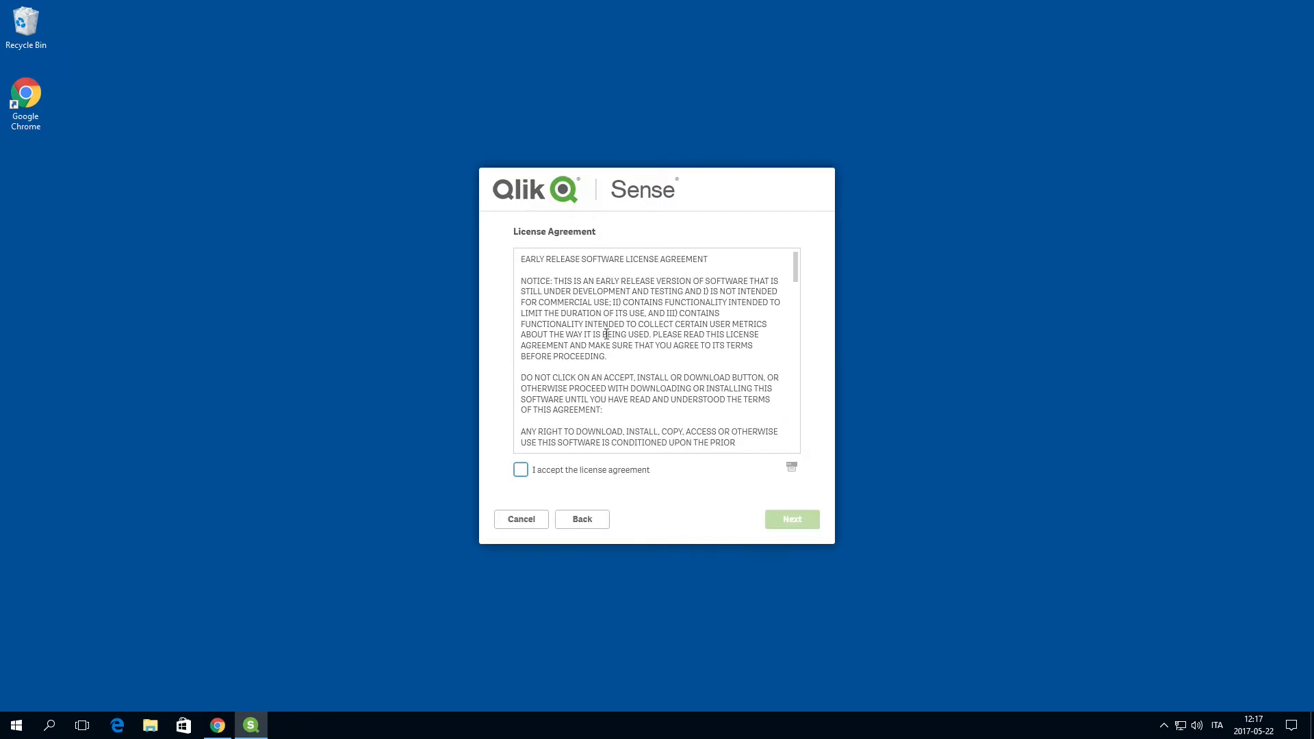
{"action": "left_click", "coordinate": [524, 470]}
{"action": "left_click", "coordinate": [785, 522]}
{"action": "left_click", "coordinate": [602, 323]}
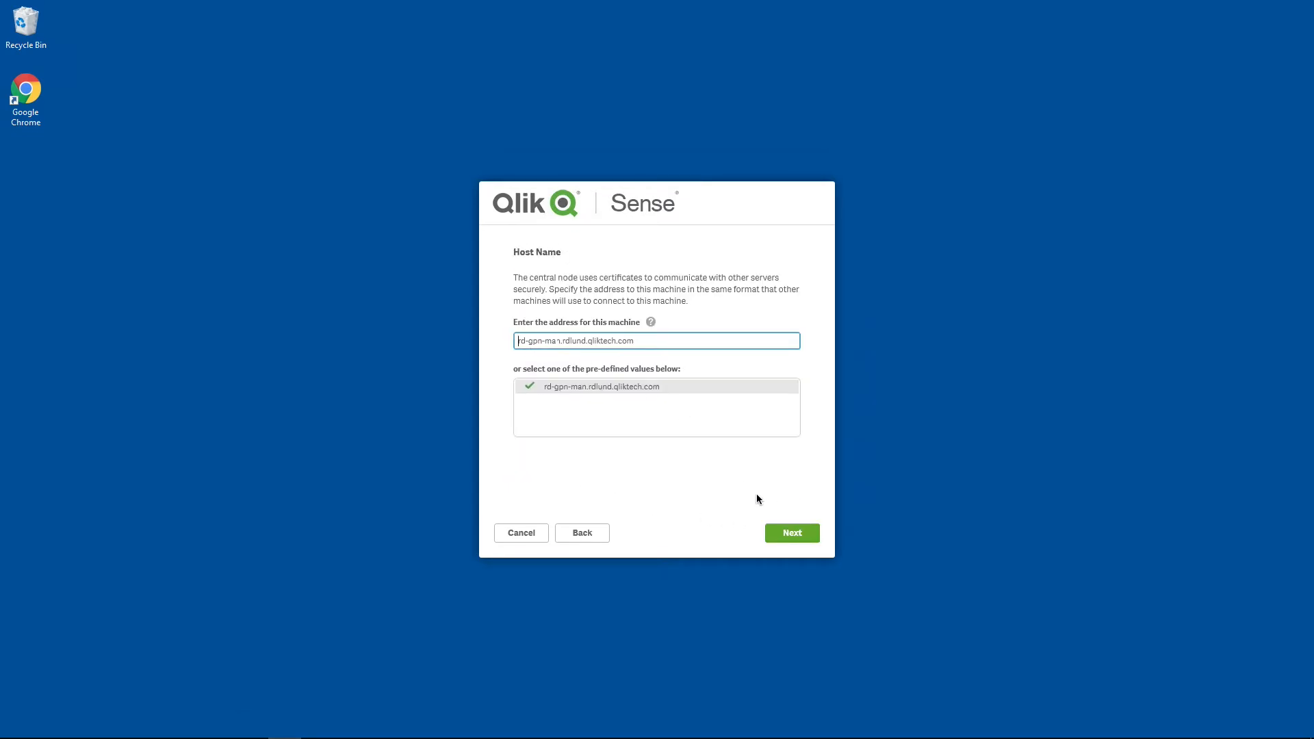
{"action": "left_click", "coordinate": [784, 533]}
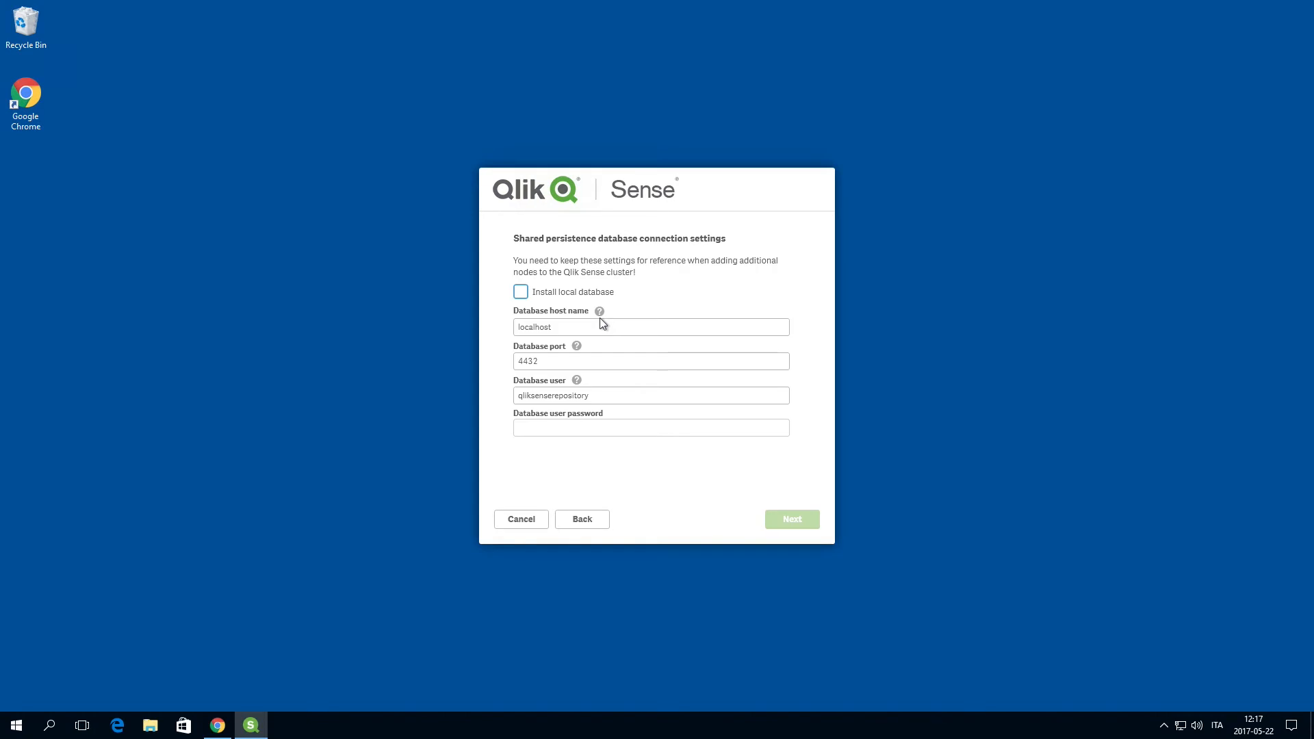
Step: Choose to install a local database, enter and confirm the database user password, and accept the connection settings
{"action": "left_click", "coordinate": [521, 292]}
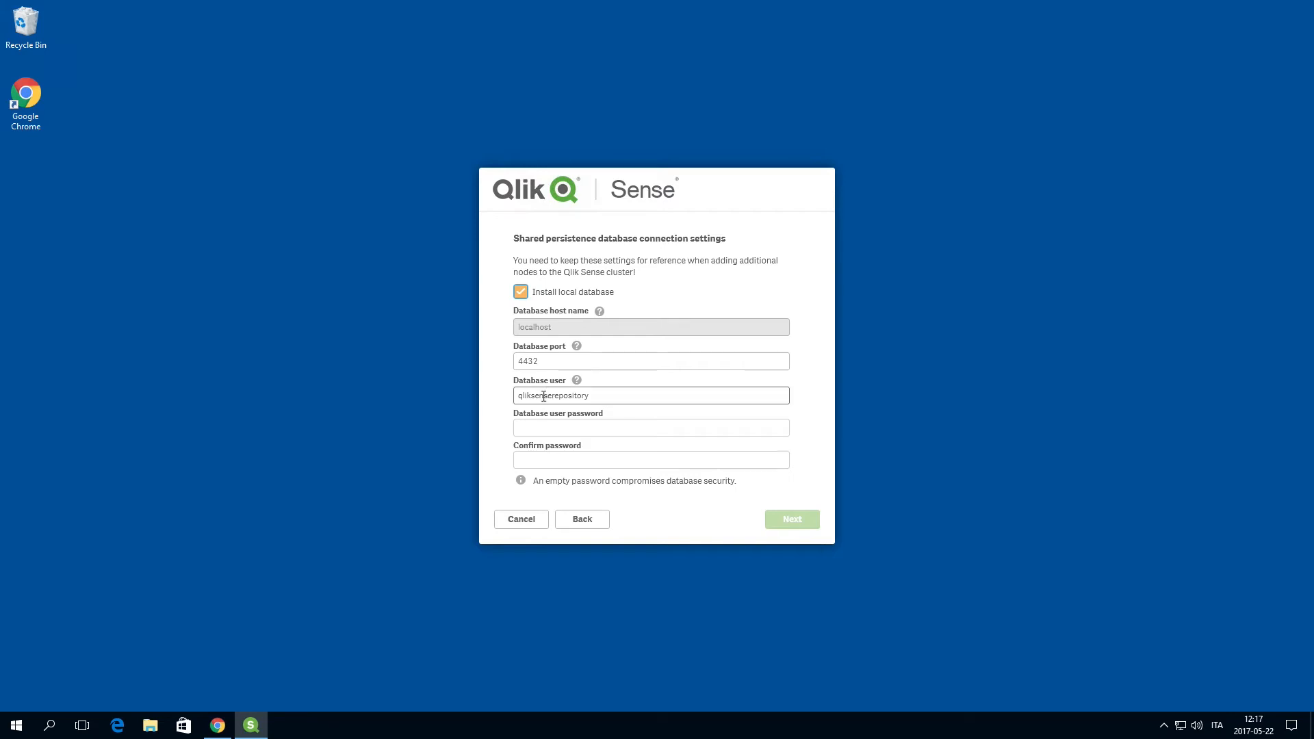
{"action": "left_click", "coordinate": [546, 429]}
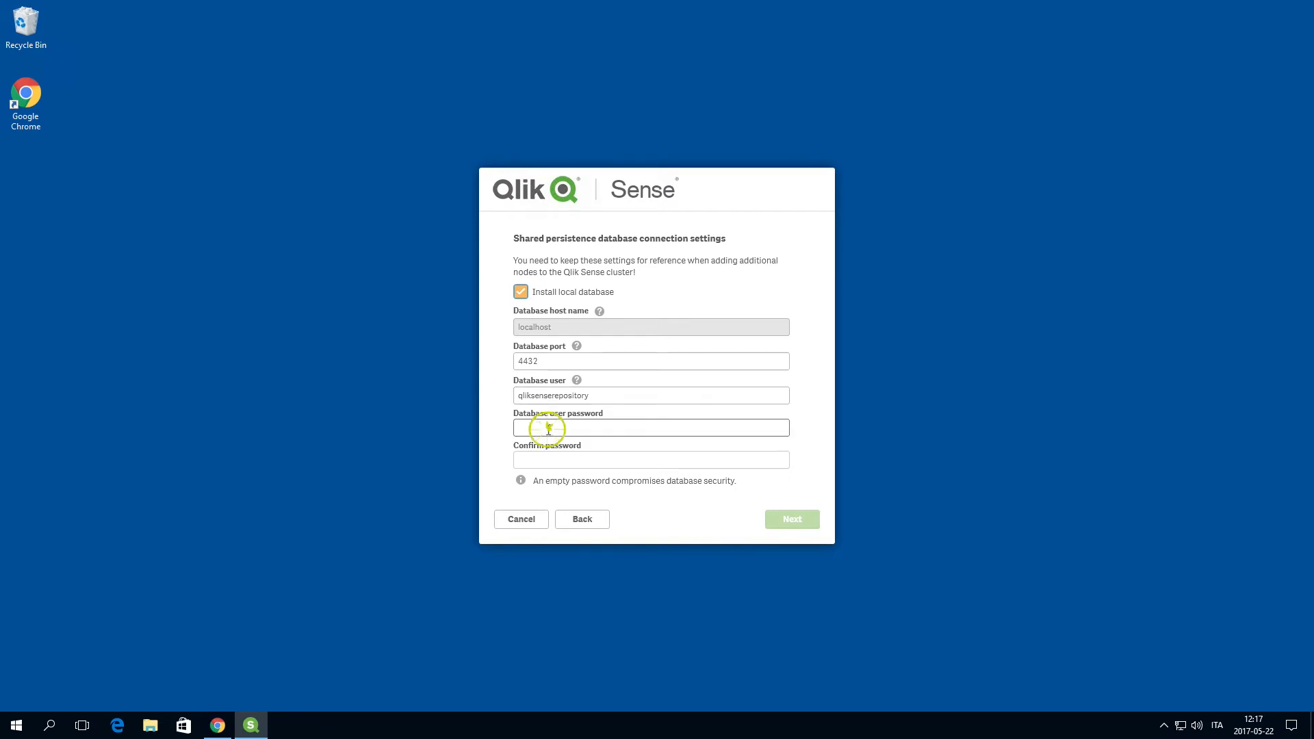
{"action": "type", "text": "*****"}
{"action": "key", "text": "Tab"}
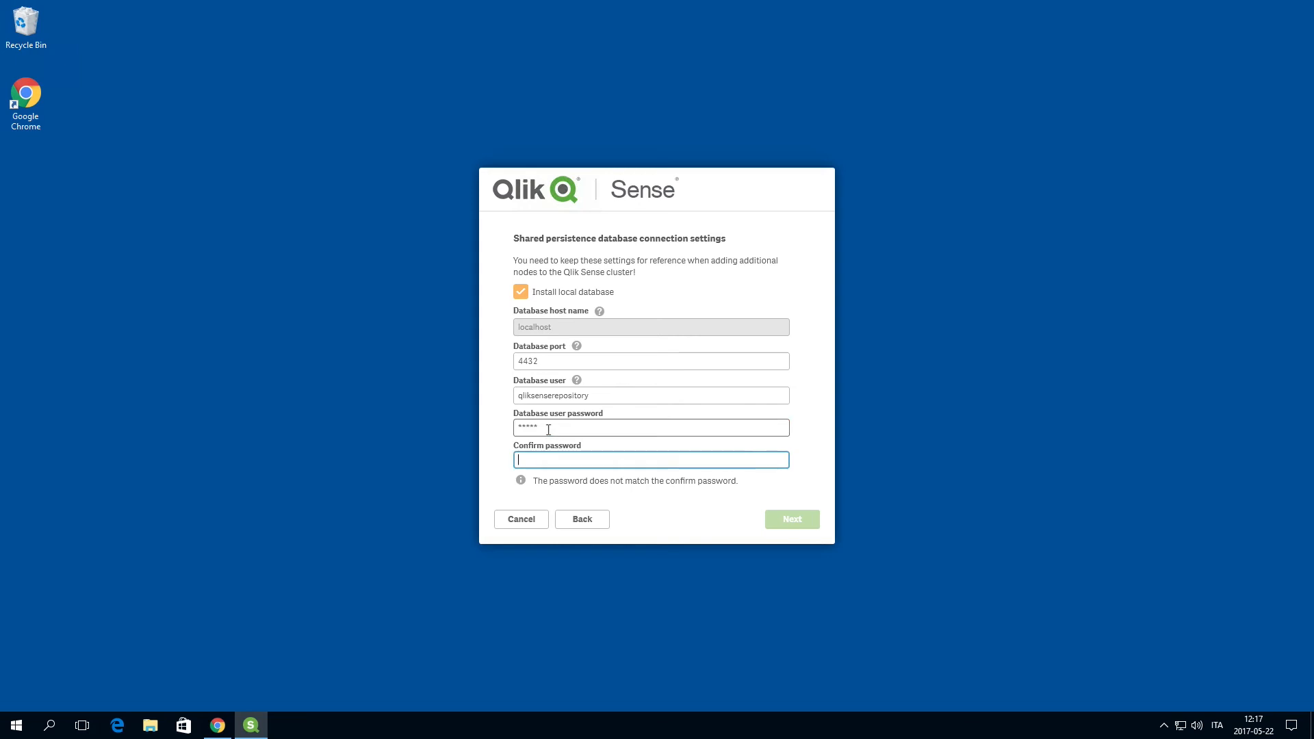
{"action": "type", "text": "*****"}
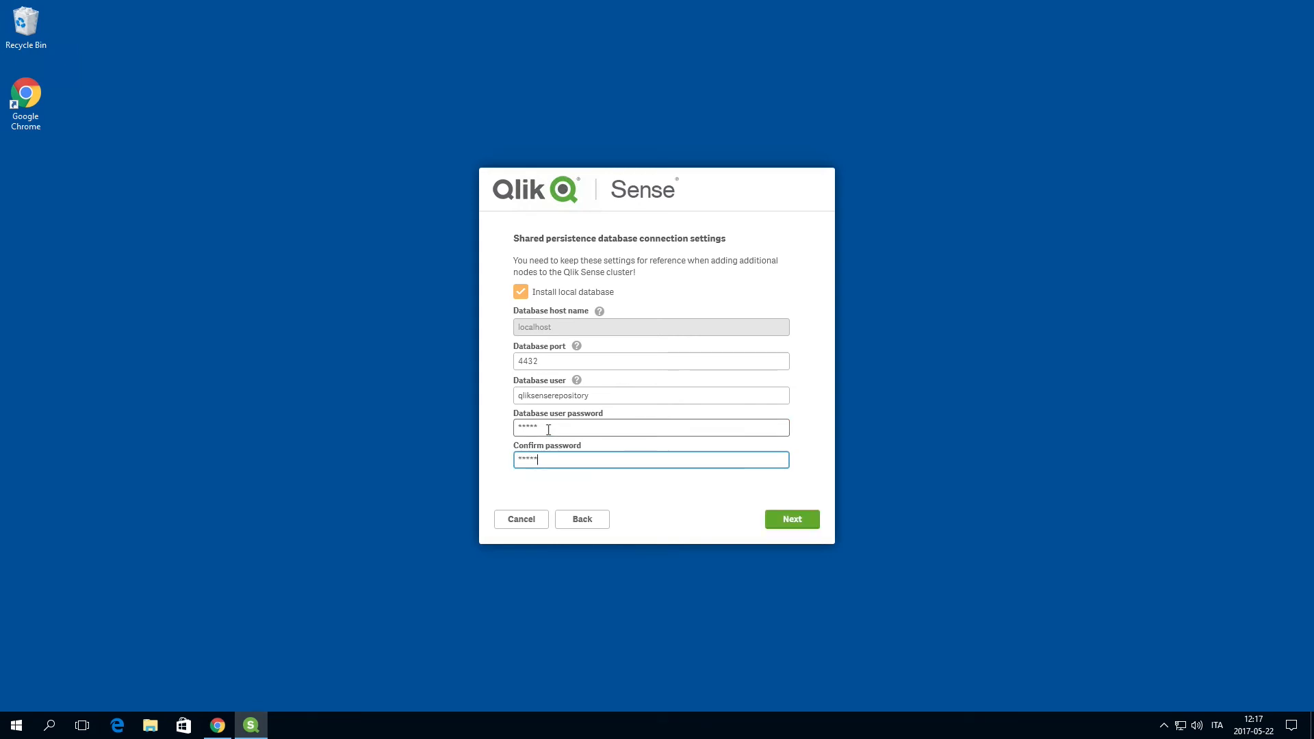
{"action": "left_click", "coordinate": [791, 519]}
Step: Expand the advanced database settings and set the listen addresses to *
{"action": "left_click", "coordinate": [520, 365]}
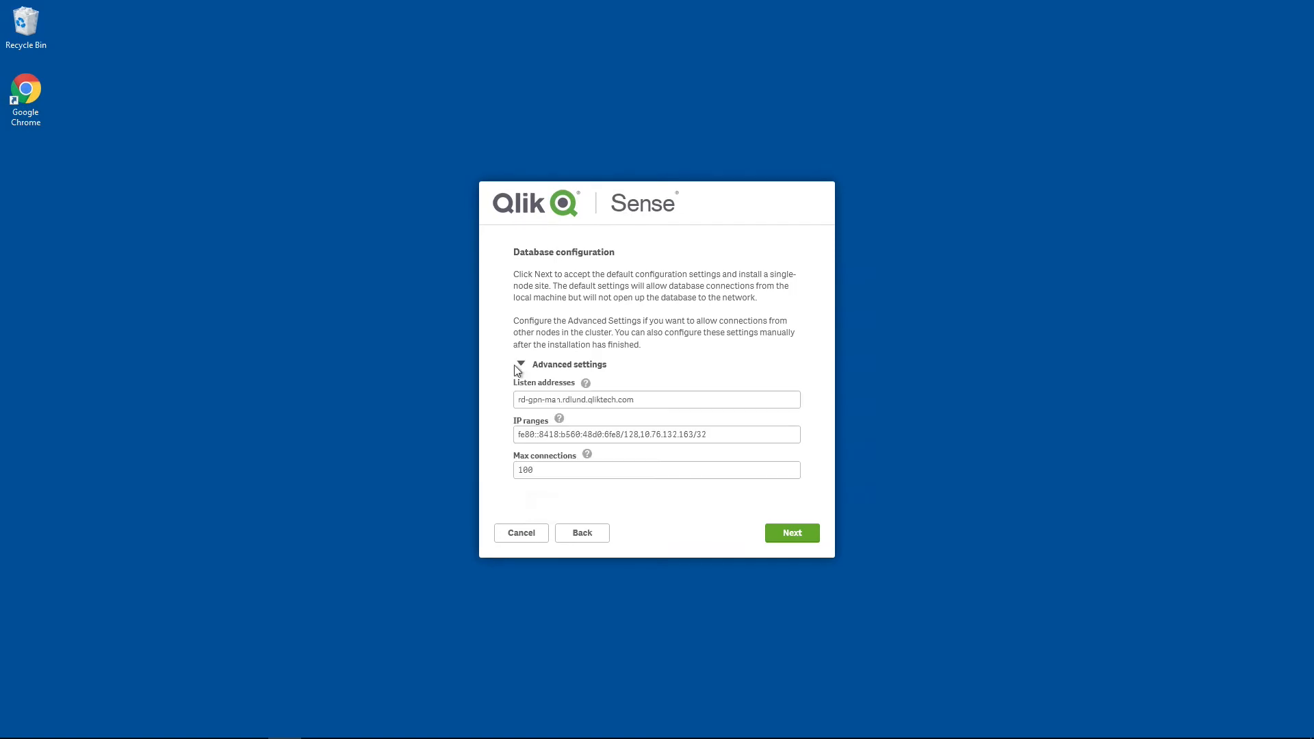
{"action": "left_click", "coordinate": [630, 403]}
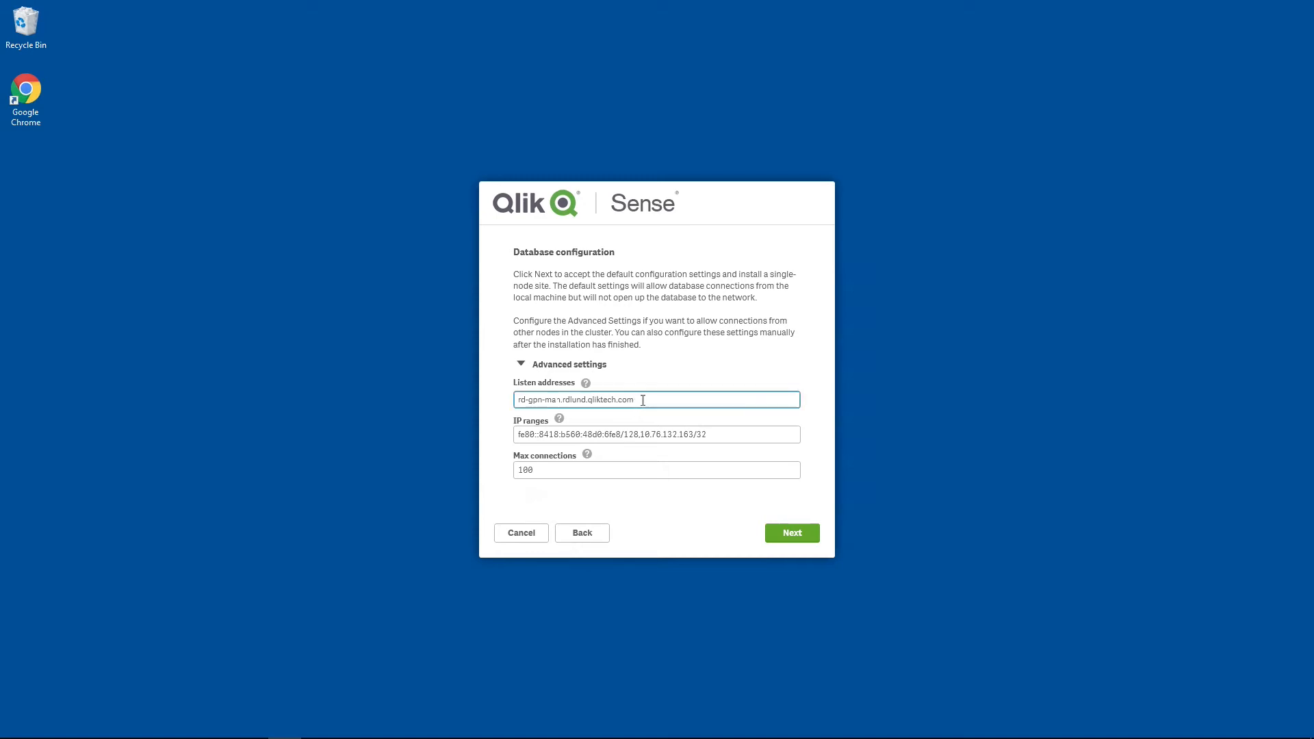
{"action": "key", "text": "ctrl+a"}
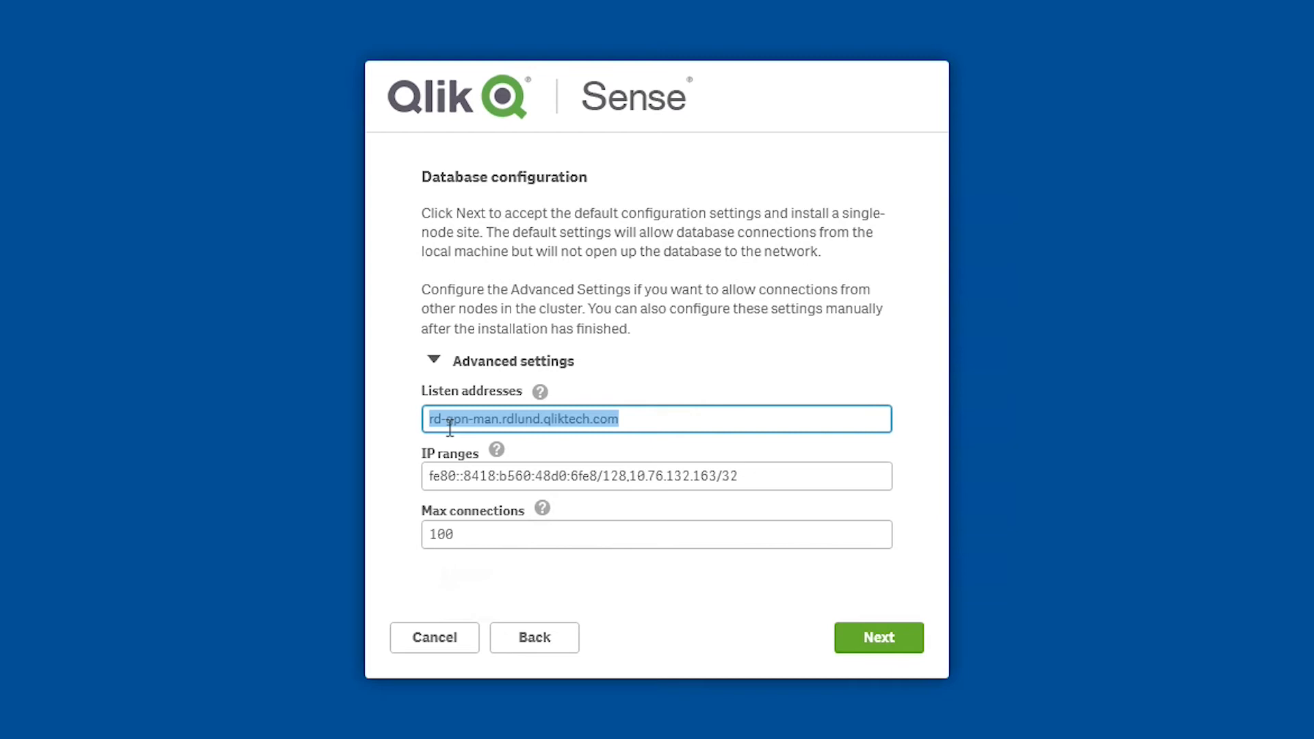
{"action": "key", "text": "BackSpace"}
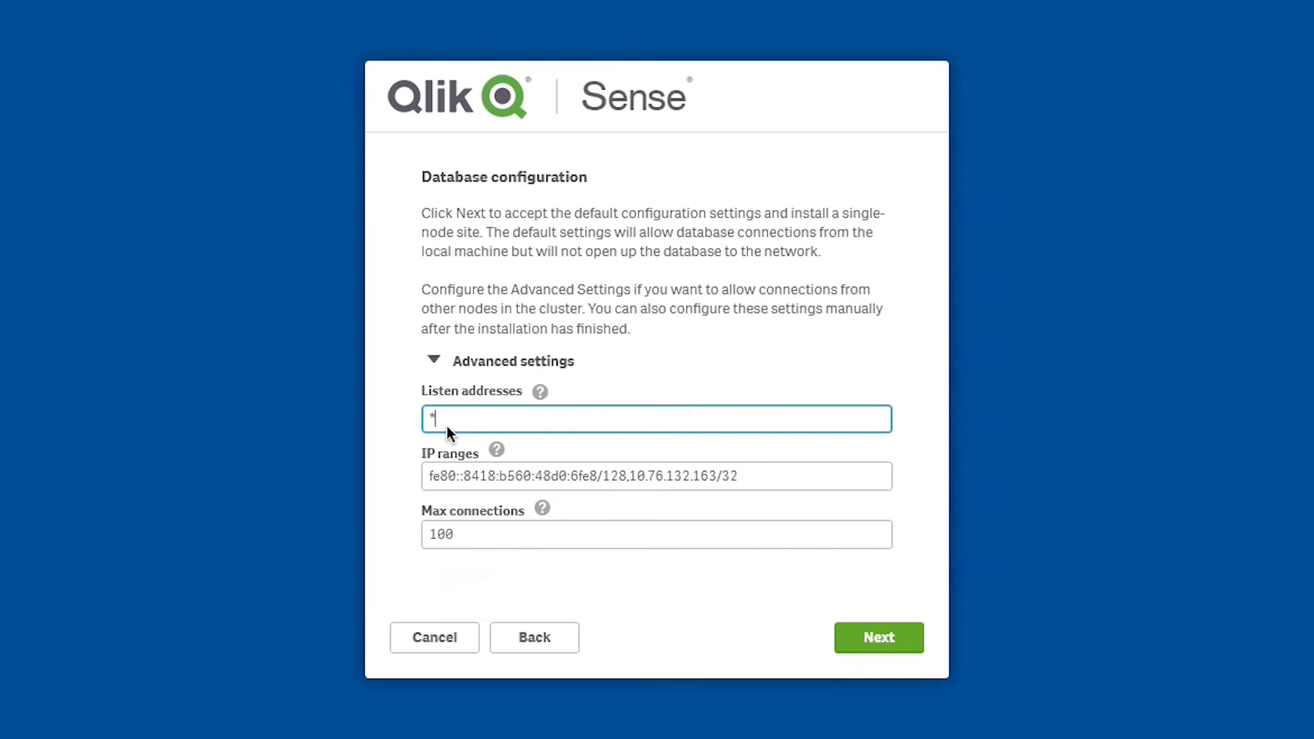
Step: Set the IP ranges to 0.0.0.0/0 and the max connections to 300, and accept the database configuration
{"action": "left_click", "coordinate": [559, 471]}
{"action": "left_click_drag", "start_coordinate": [787, 472], "coordinate": [405, 466]}
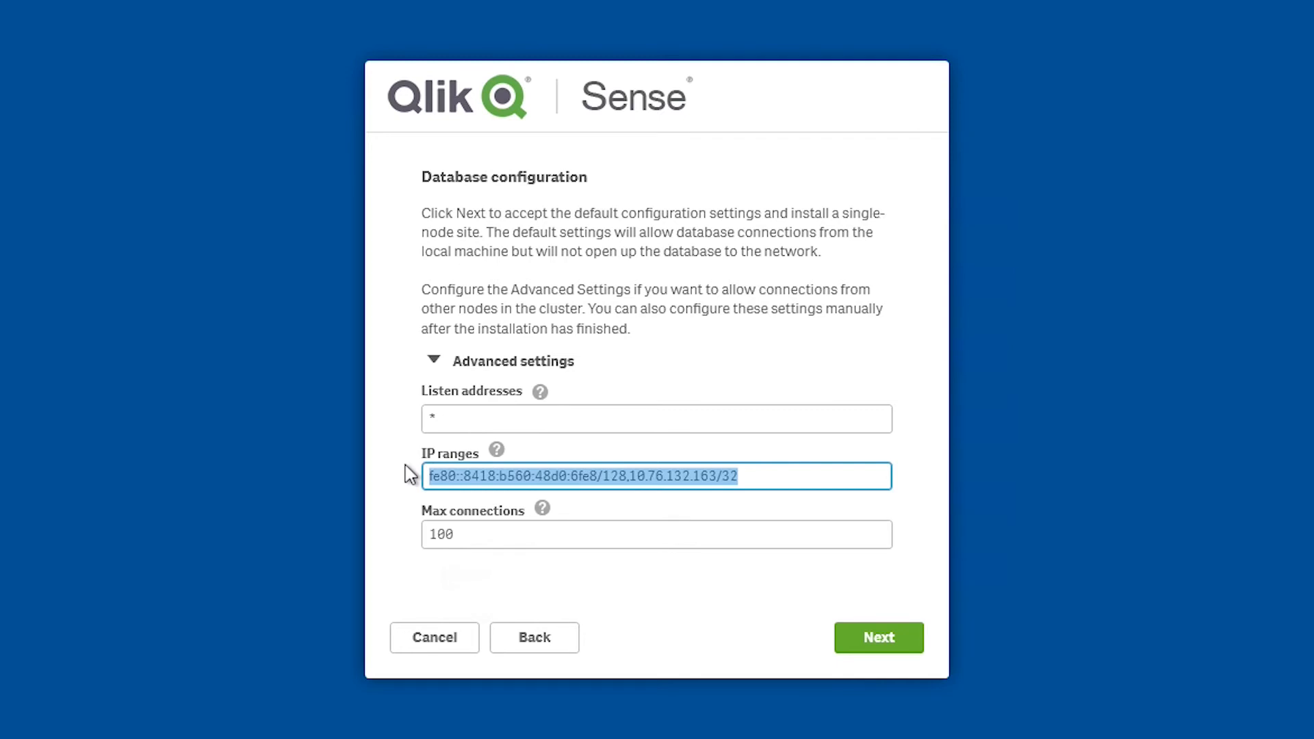
{"action": "type", "text": "0.0"}
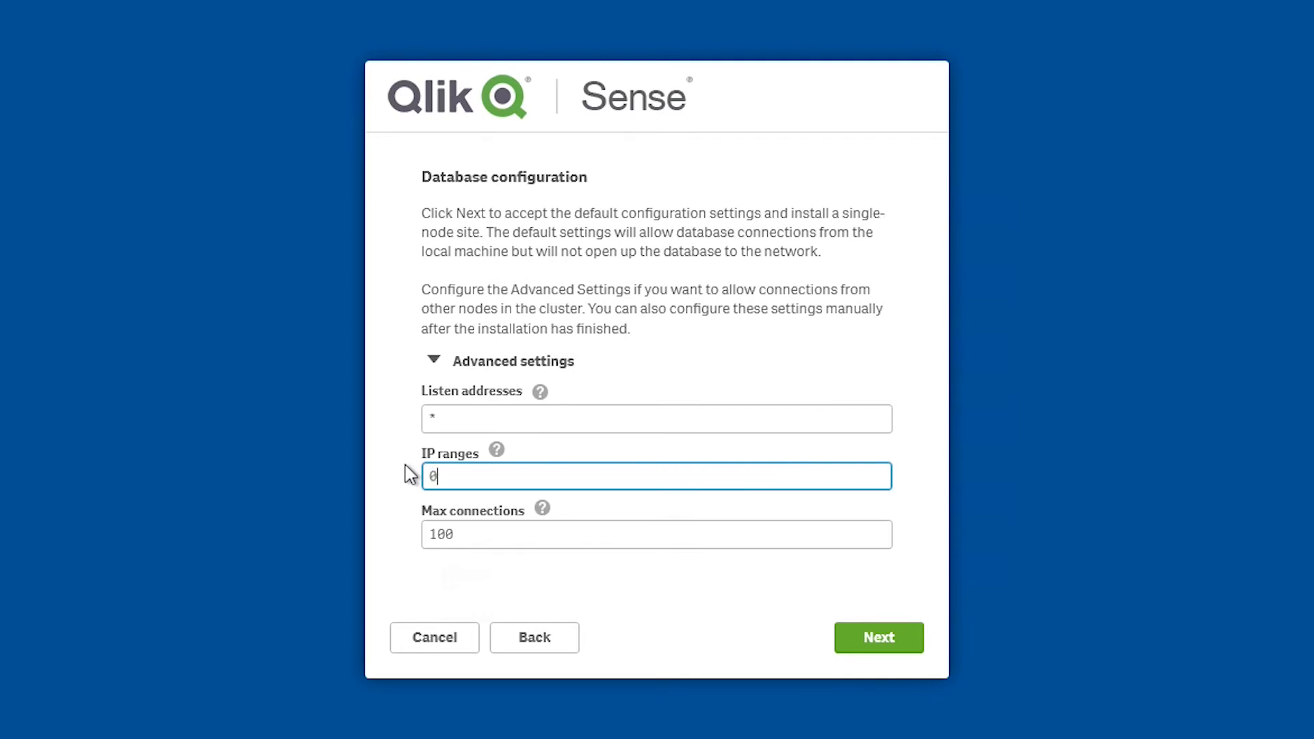
{"action": "type", "text": ".0."}
{"action": "key", "text": "BackSpace"}
{"action": "type", "text": ".0/0"}
{"action": "left_click", "coordinate": [438, 537]}
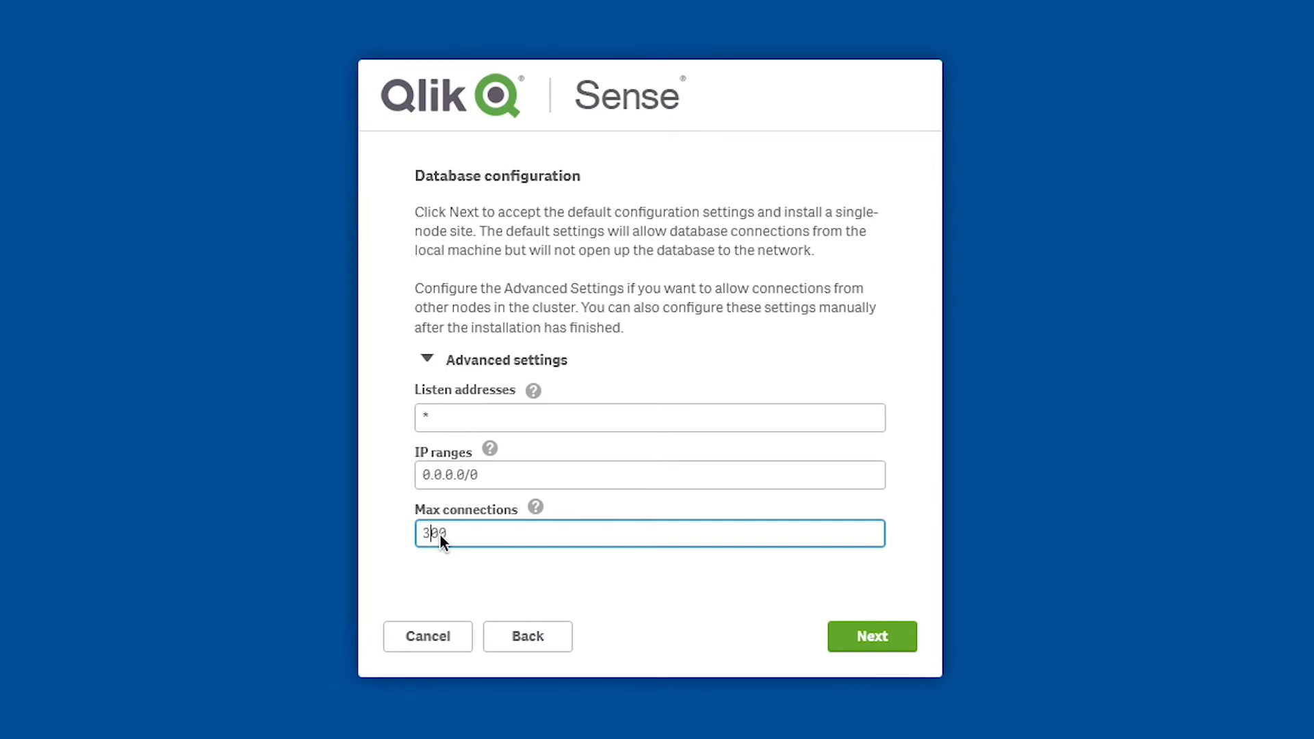
{"action": "left_click", "coordinate": [866, 639]}
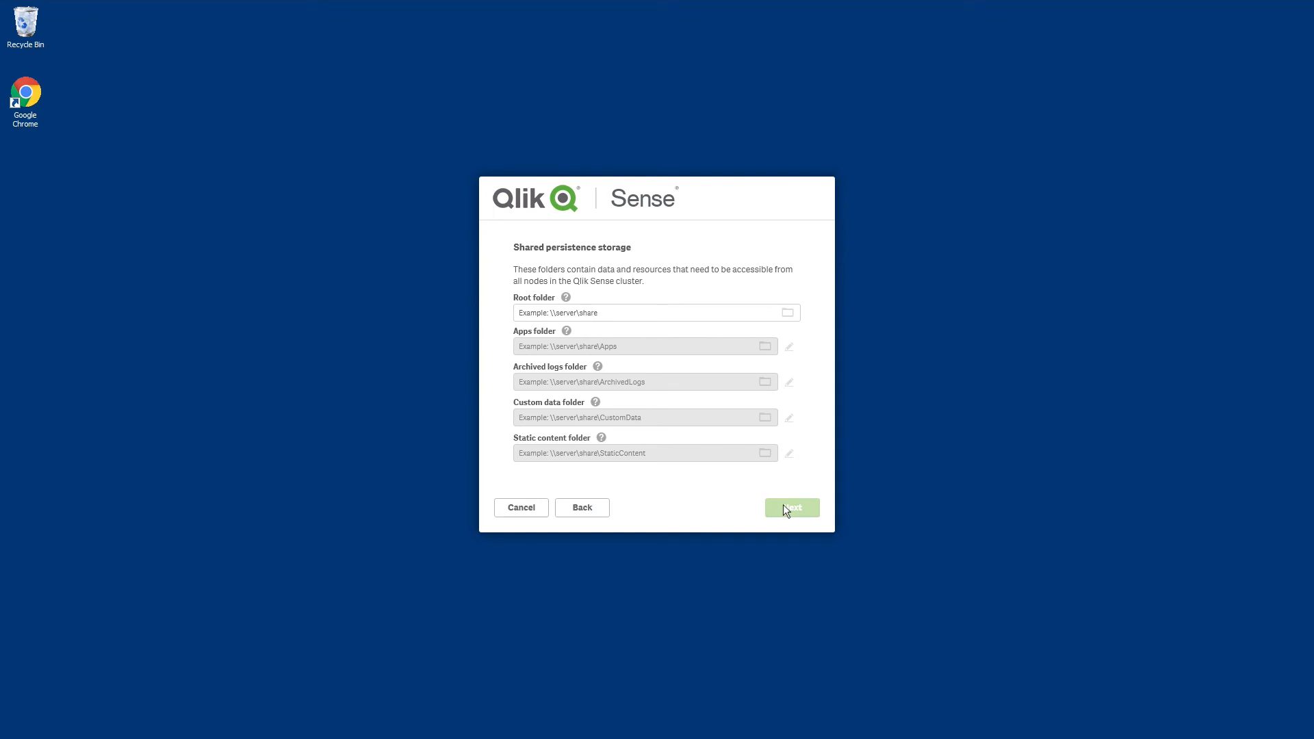
Step: Set the shared persistence root folder to \\RD-GPN-SHARED\QlikShare and accept the storage settings
{"action": "triple_click", "coordinate": [528, 312]}
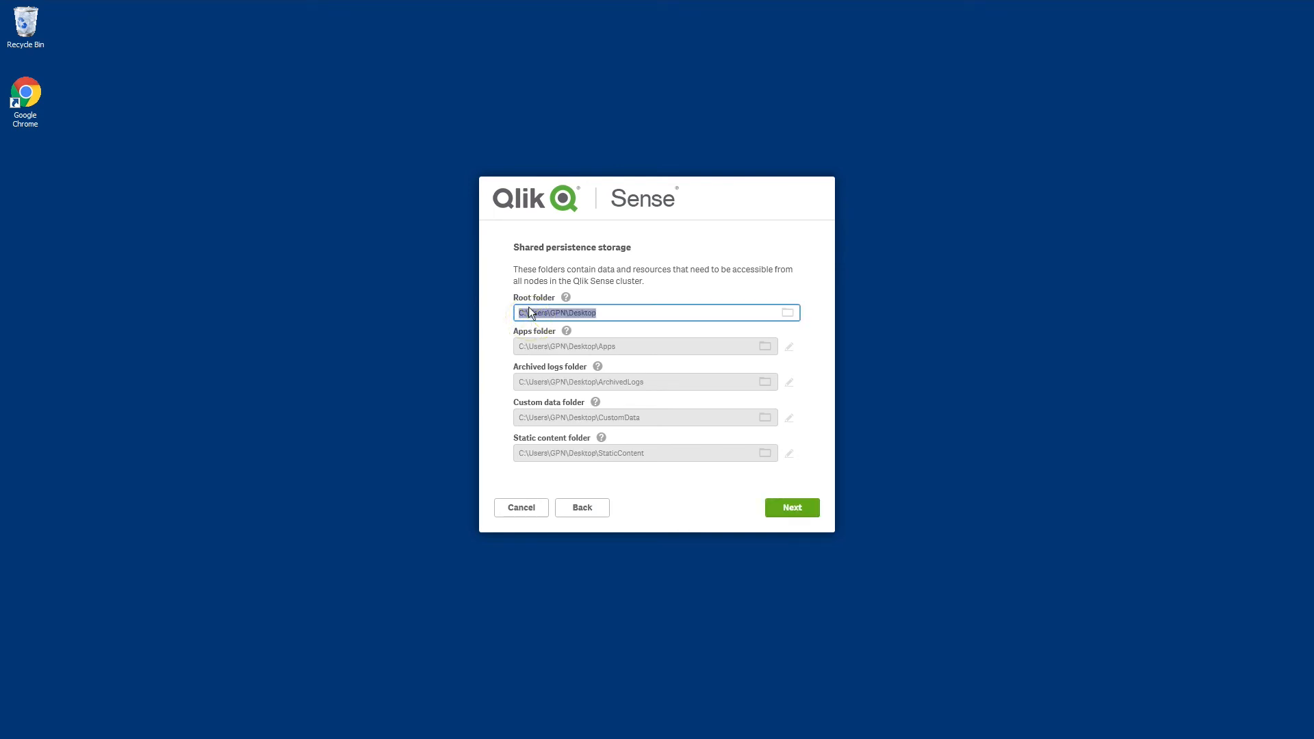
{"action": "type", "text": "\\\\RD-GPN-SHARED\\QlikShare"}
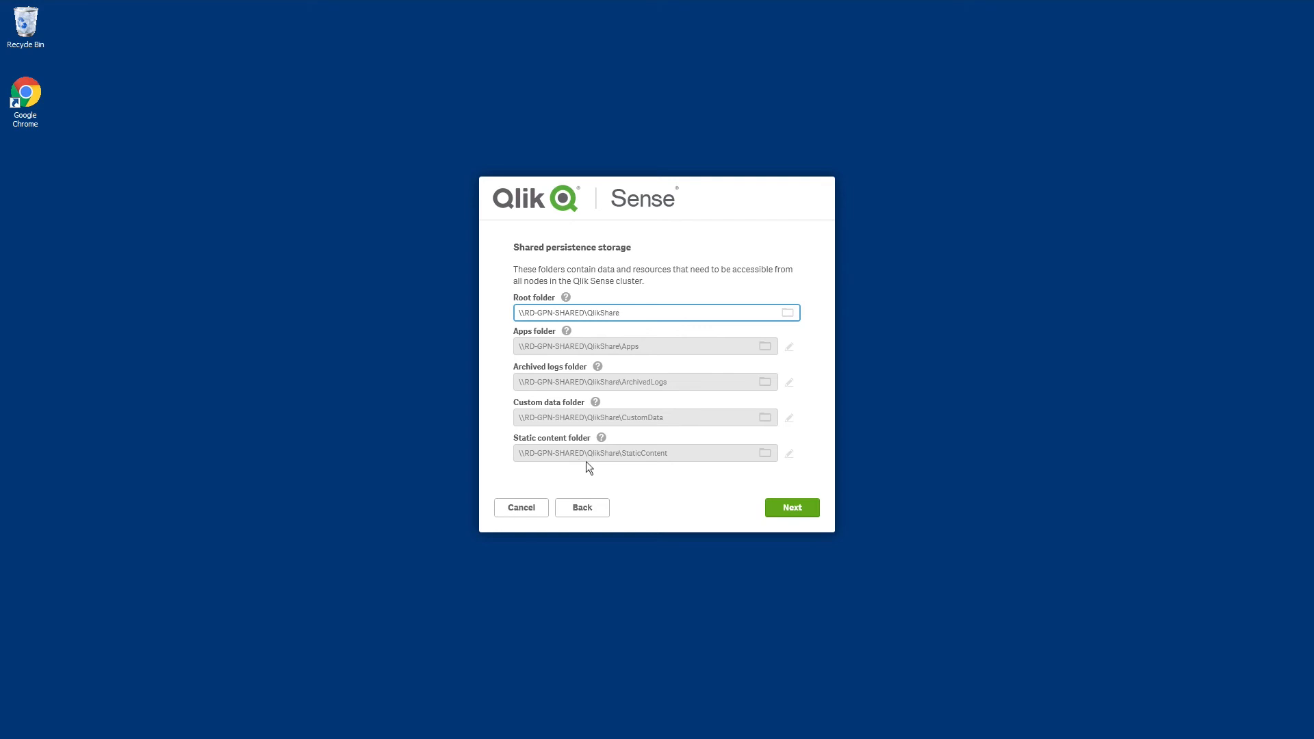
{"action": "left_click", "coordinate": [795, 505]}
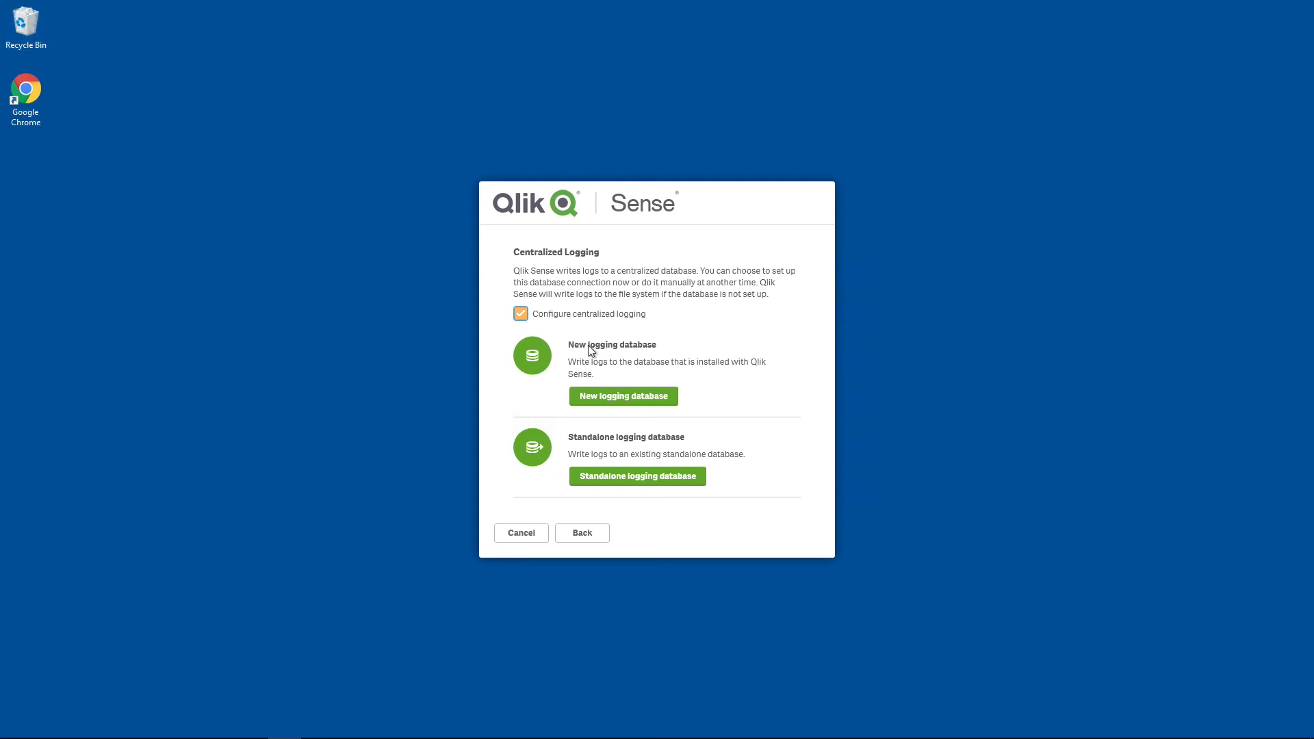
Step: Set up a new logging database, entering and confirming the log writer and log reader passwords
{"action": "left_click", "coordinate": [602, 397]}
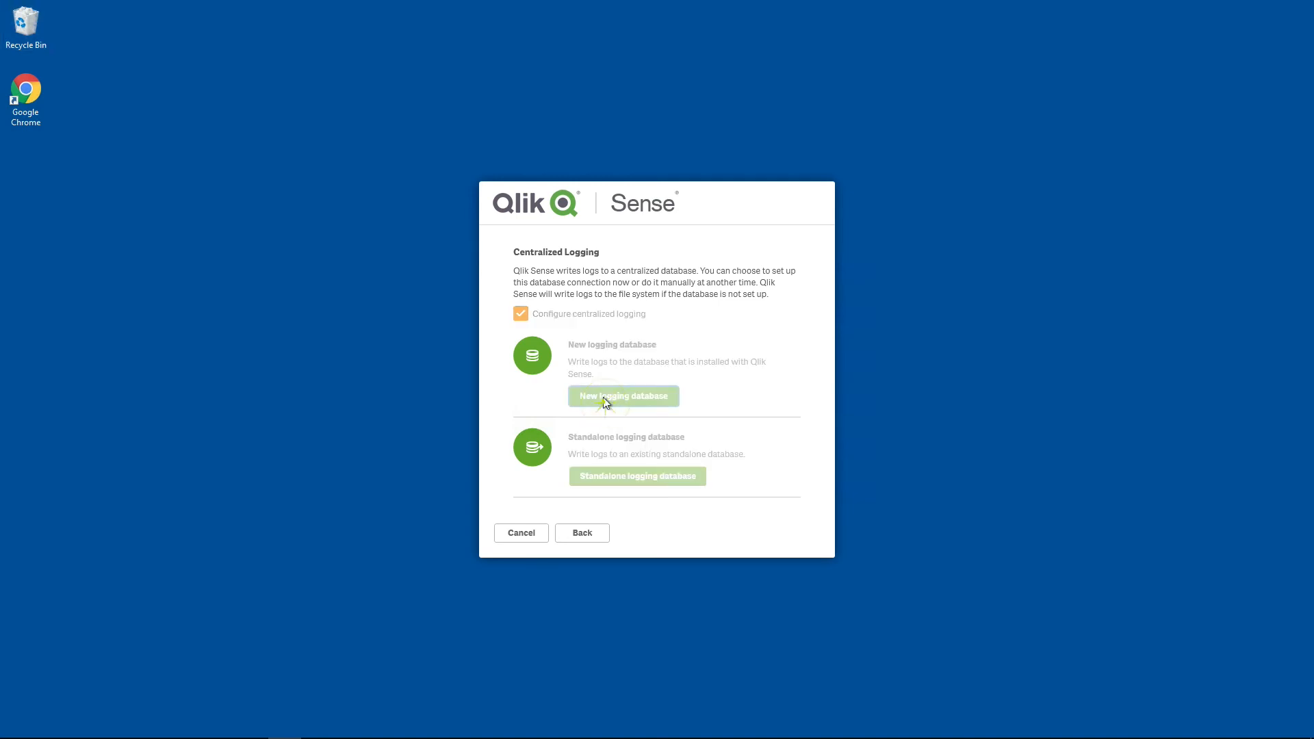
{"action": "type", "text": "******"}
{"action": "key", "text": "Tab"}
{"action": "type", "text": "******"}
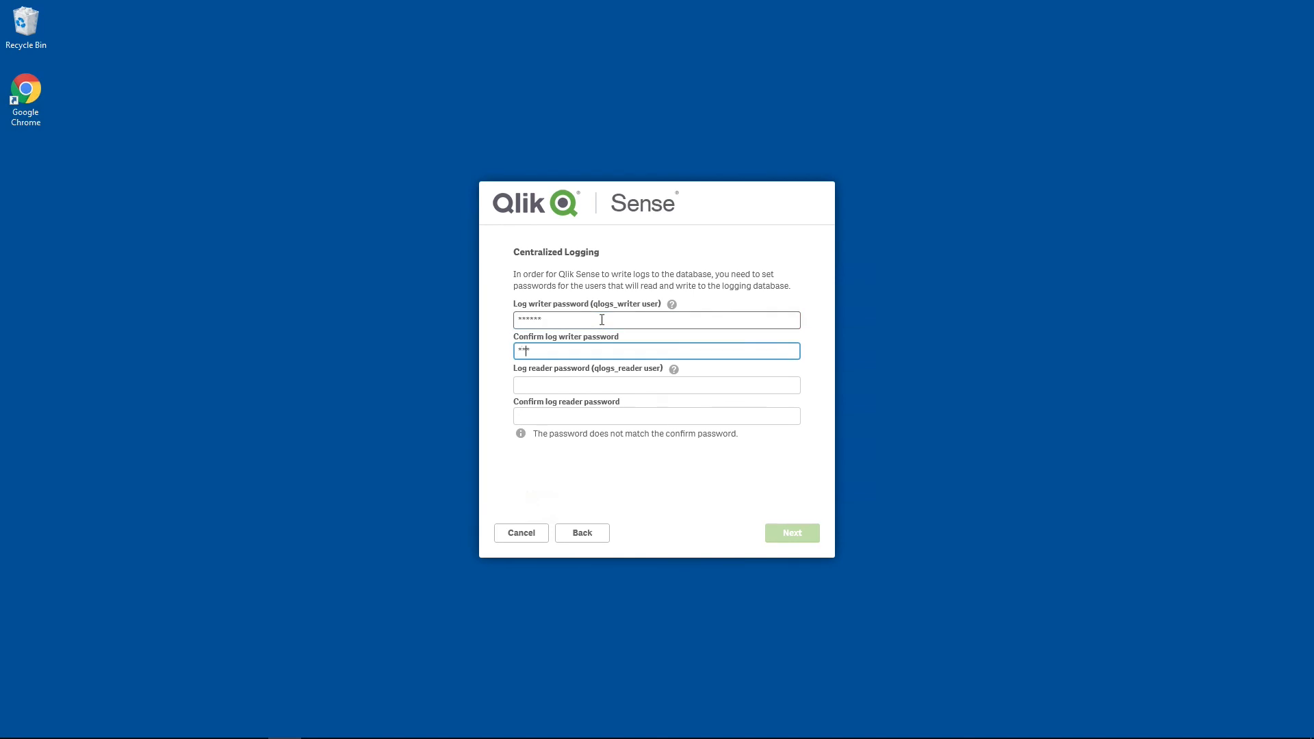
{"action": "key", "text": "Tab"}
{"action": "type", "text": "******"}
{"action": "key", "text": "Tab"}
{"action": "type", "text": "******"}
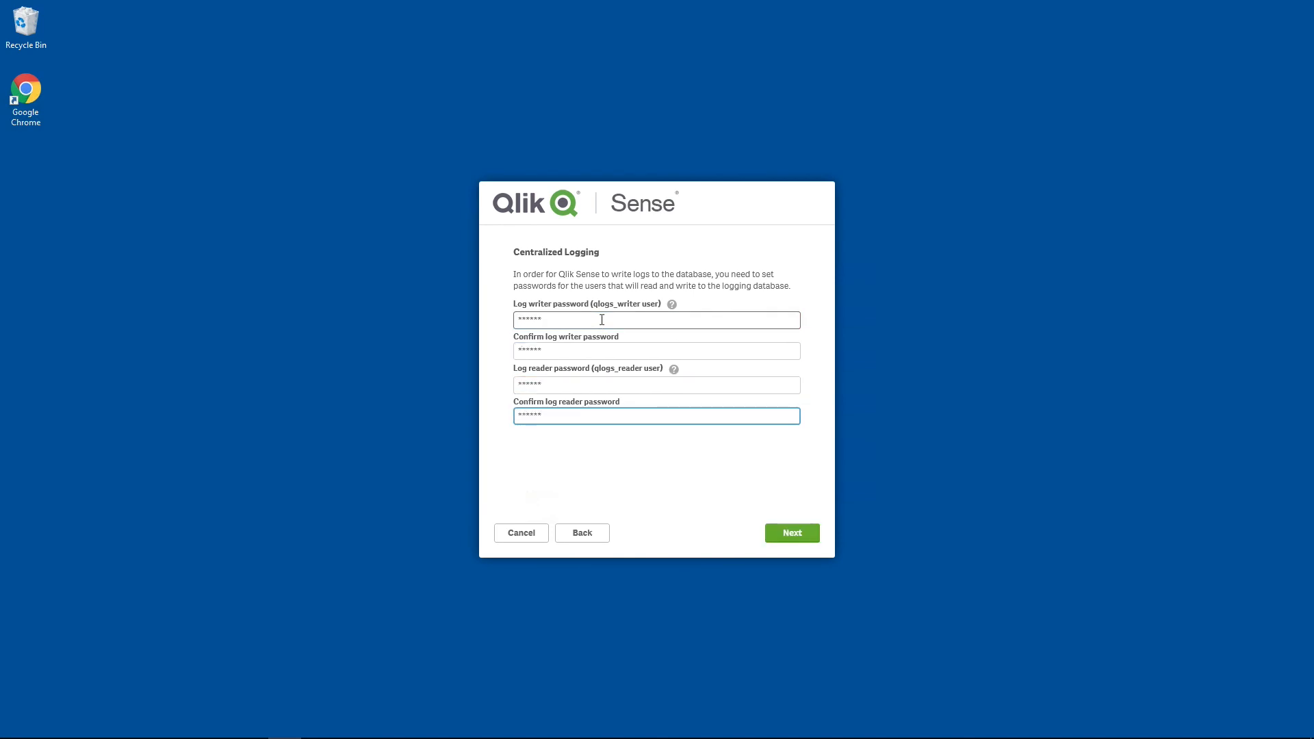
{"action": "left_click", "coordinate": [790, 534]}
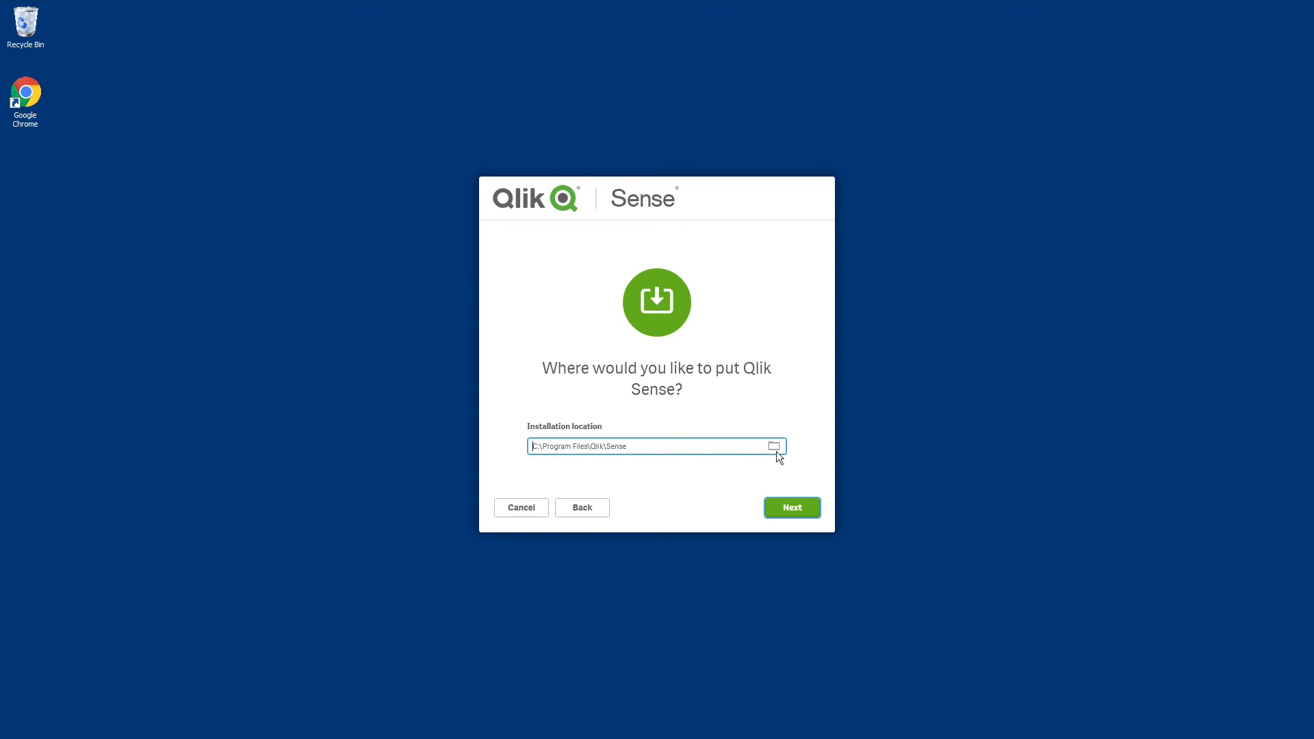
Step: Accept the installation location C:\Program Files\Qlik\Sense, and enter and confirm the repository database superuser password
{"action": "left_click", "coordinate": [789, 511]}
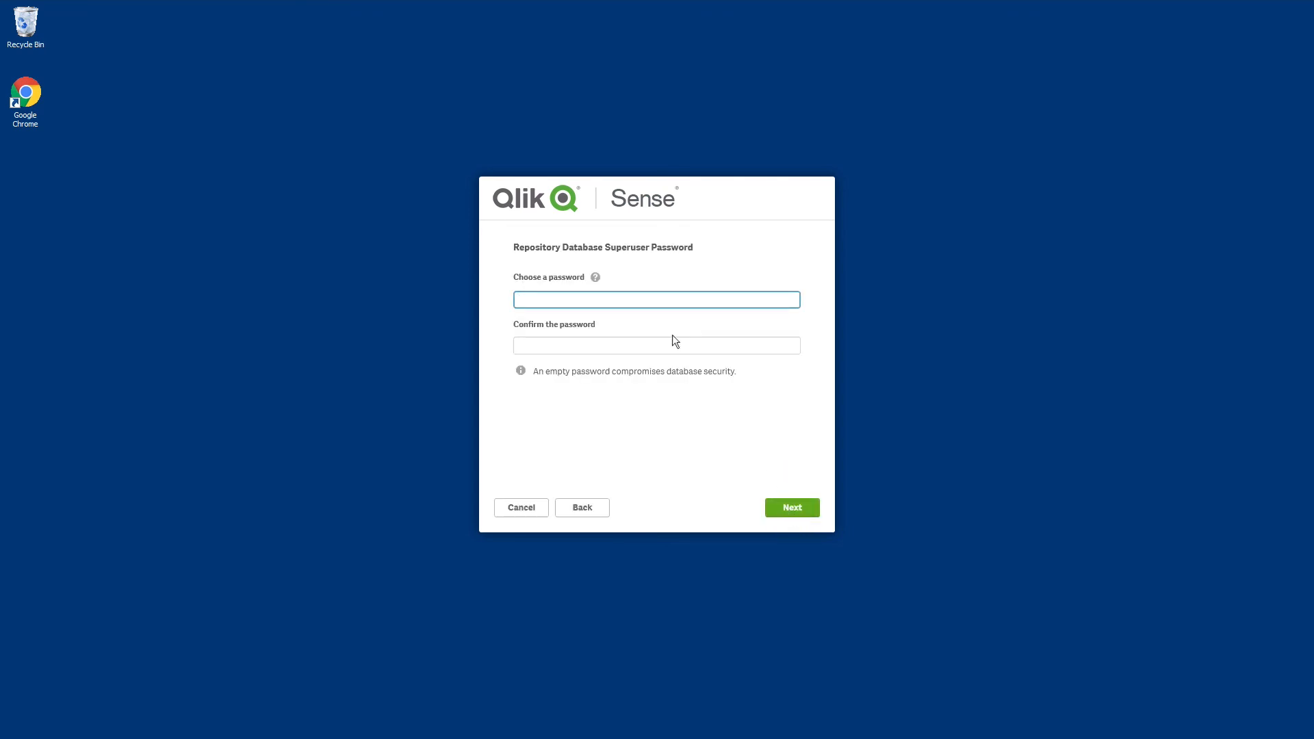
{"action": "type", "text": "*****"}
{"action": "key", "text": "Tab"}
{"action": "type", "text": "*****"}
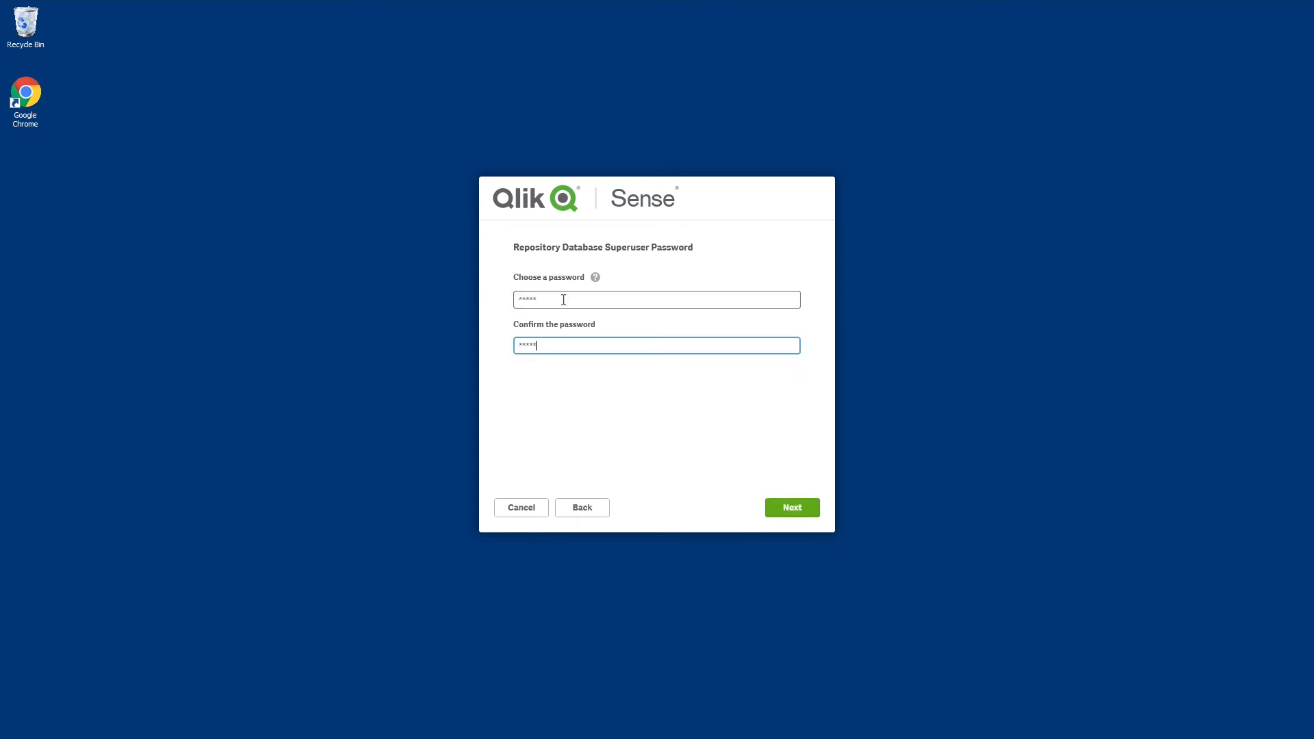
{"action": "left_click", "coordinate": [788, 507]}
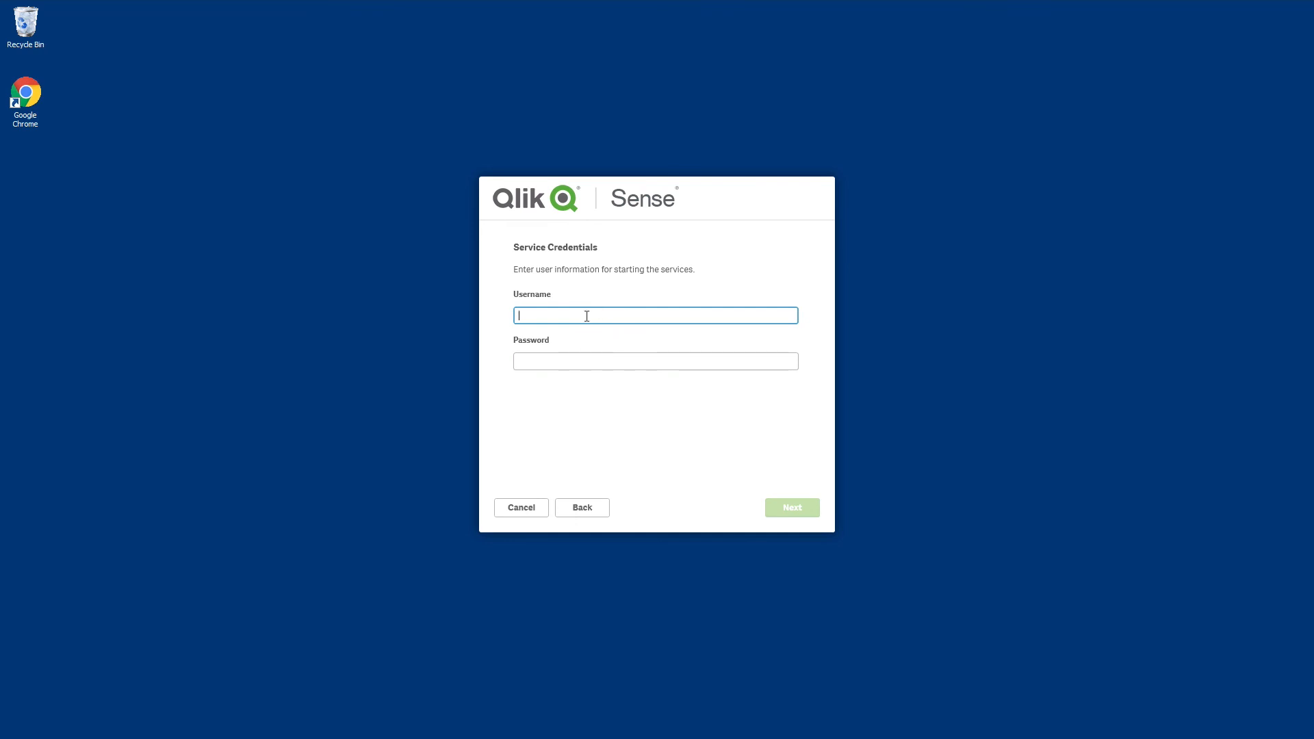
Step: Enter the service account's username and password as the service credentials and accept them
{"action": "type", "text": "QTSEL\\GPN"}
{"action": "key", "text": "Tab"}
{"action": "type", "text": "**********"}
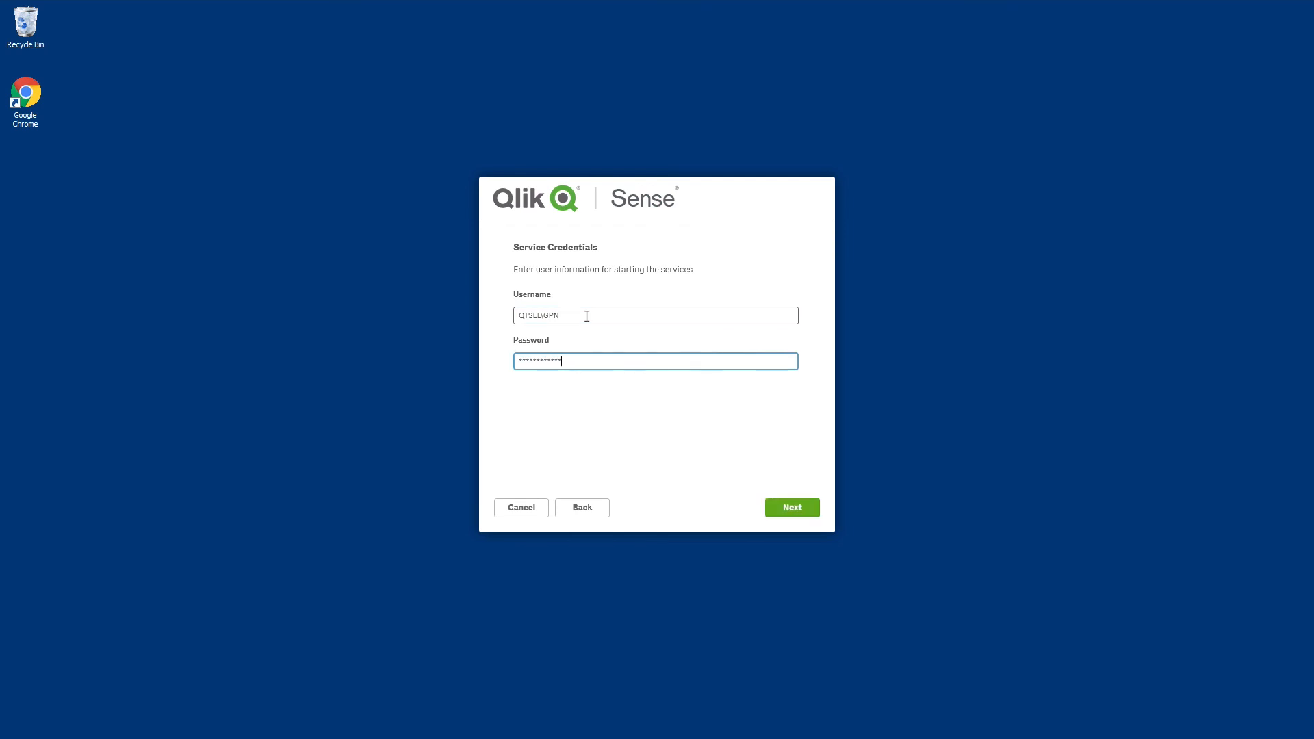
{"action": "left_click", "coordinate": [788, 507]}
Step: Run the installation, allow the installer to make changes to the computer, and finish the setup
{"action": "left_click", "coordinate": [790, 510]}
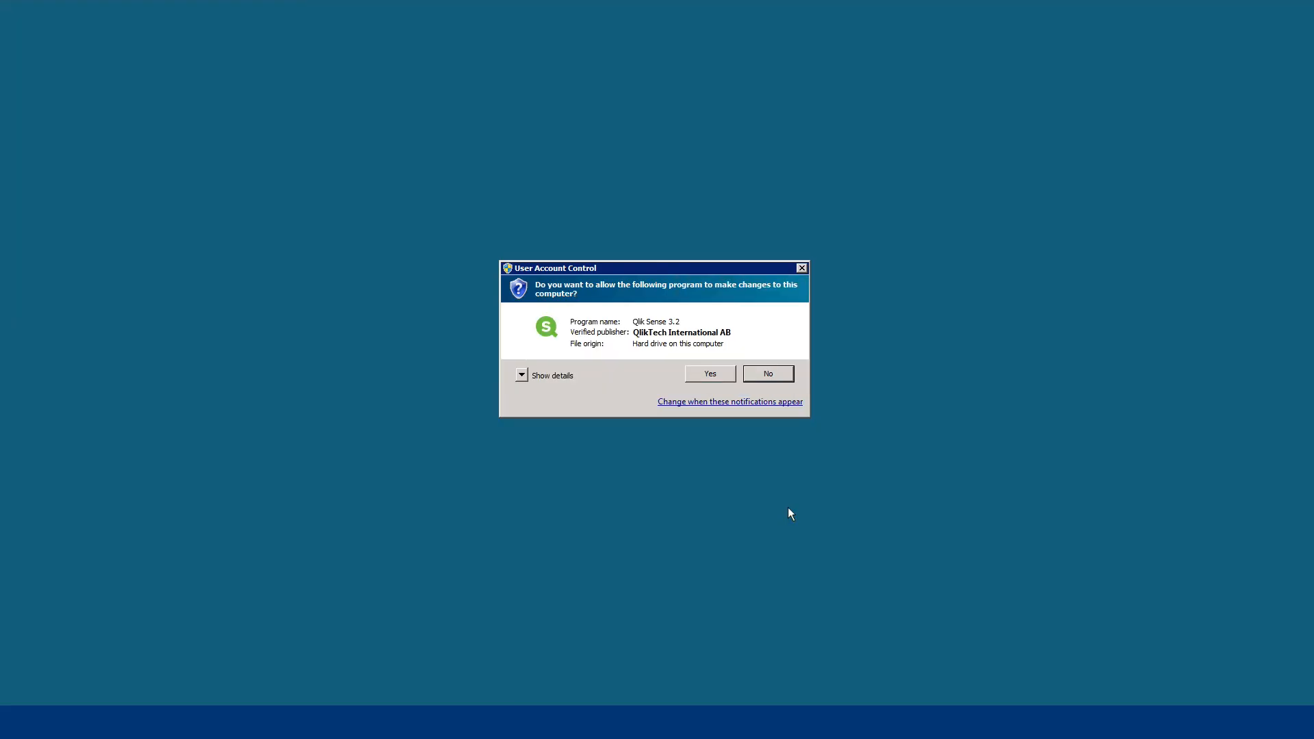
{"action": "left_click", "coordinate": [716, 376]}
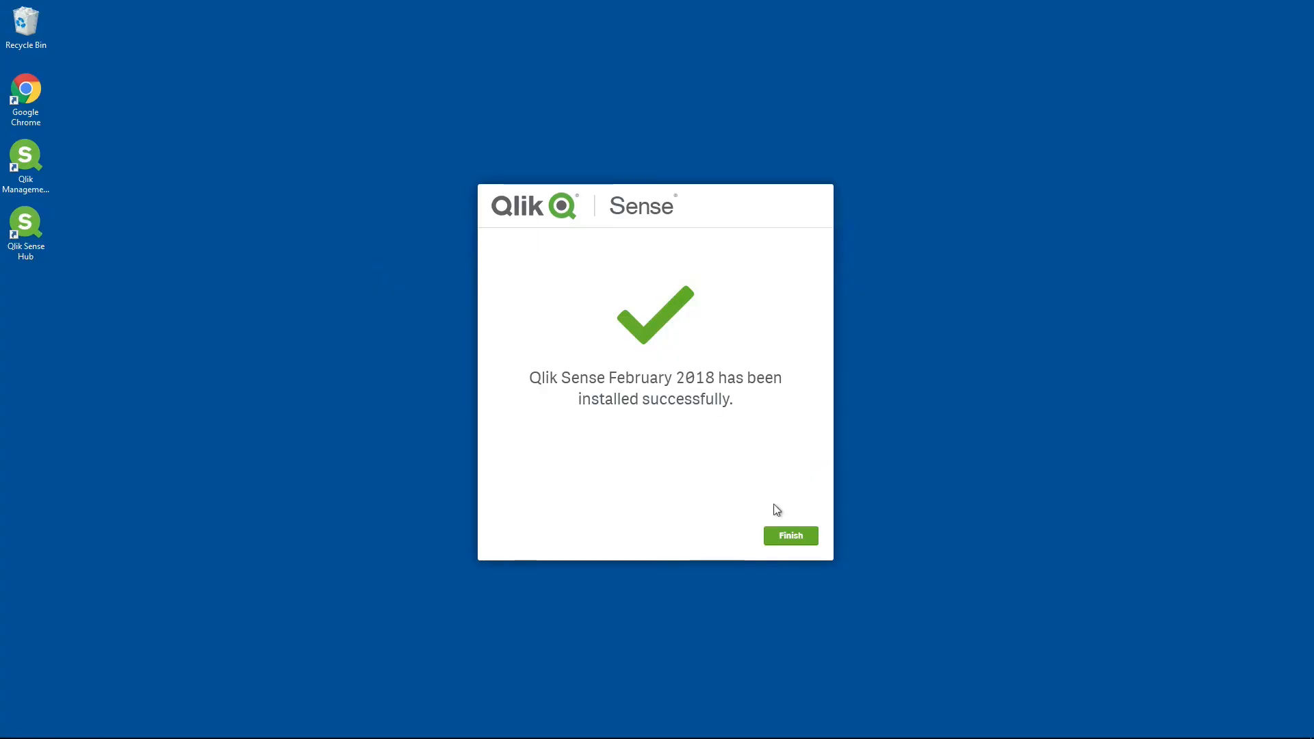
{"action": "left_click", "coordinate": [790, 537]}
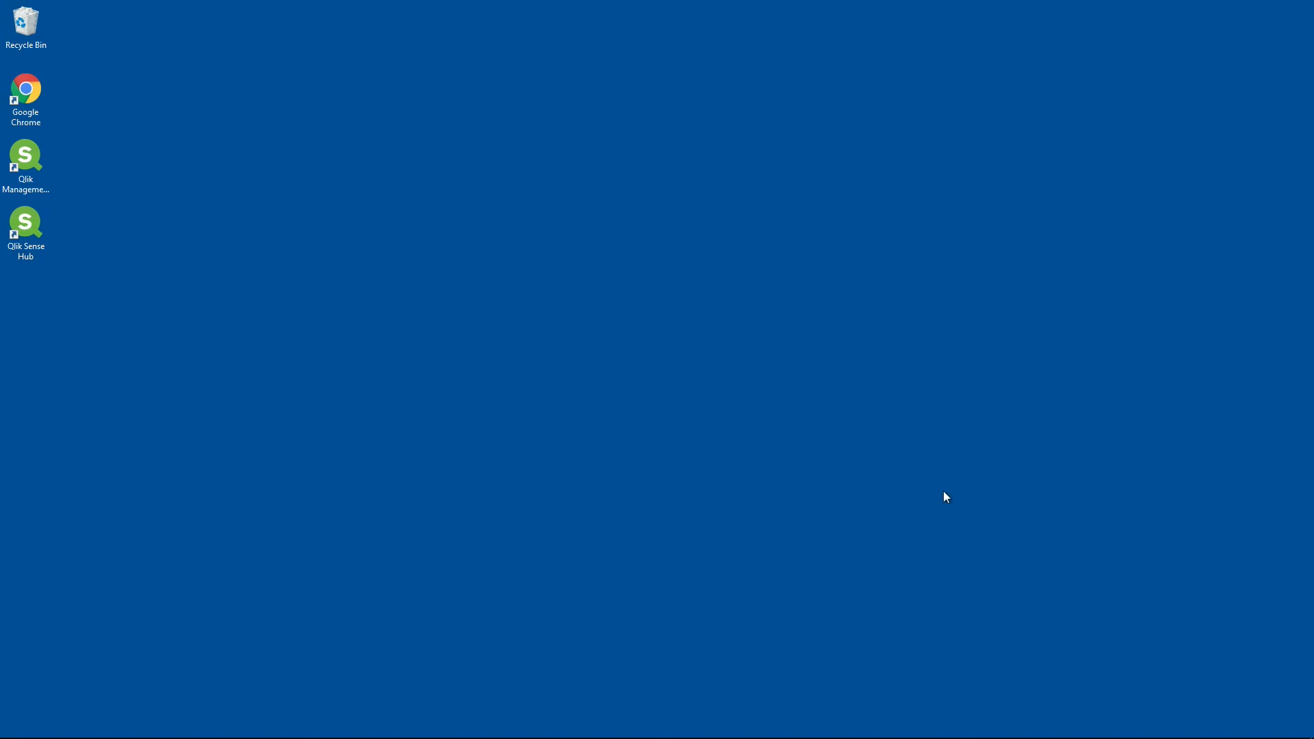